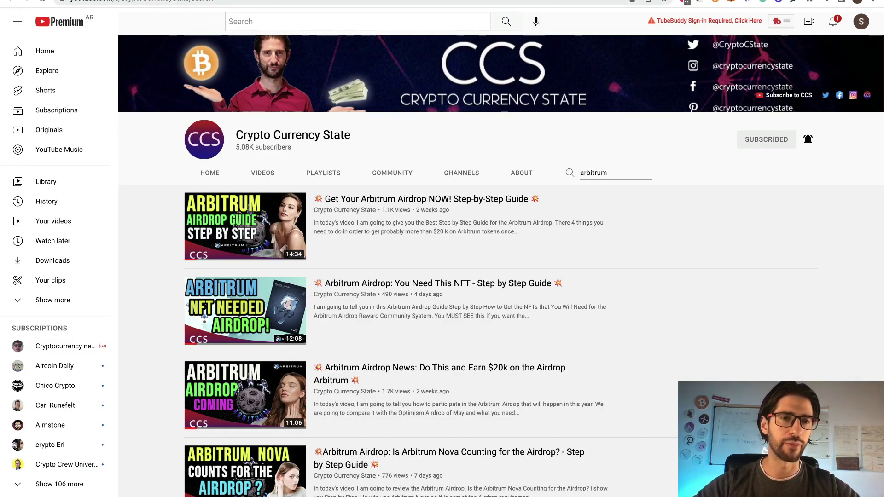
Cycle through the Dune airdrop dashboard, Optimism Docs and multisig article tabs.
key(ctrl+Tab)
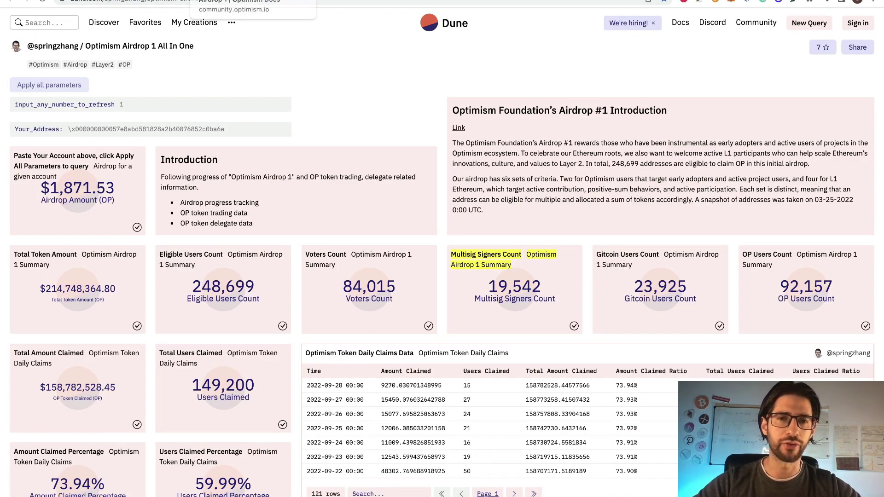
key(ctrl+Tab)
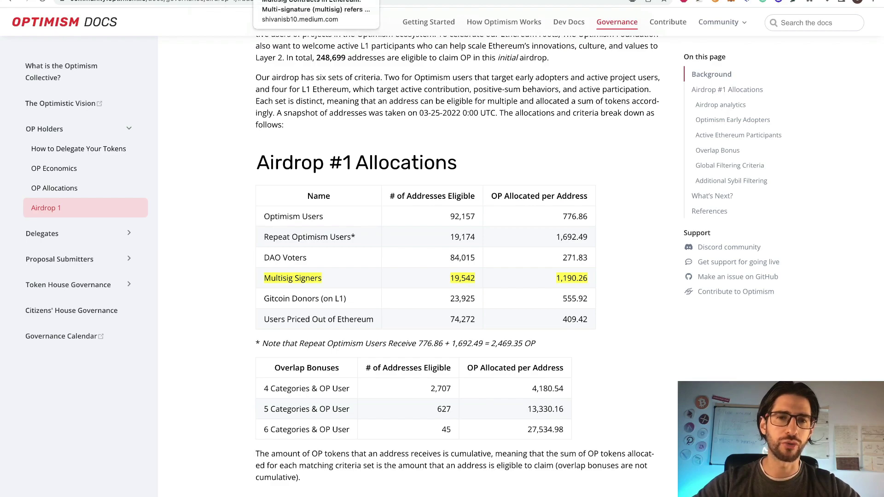
key(ctrl+Tab)
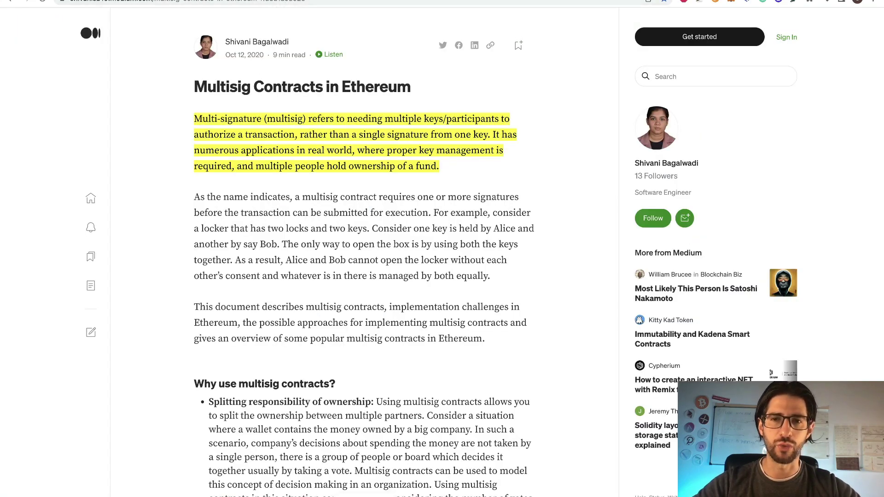
Switch past the Safe homepage tab to the Twitter thread.
key(ctrl+Tab)
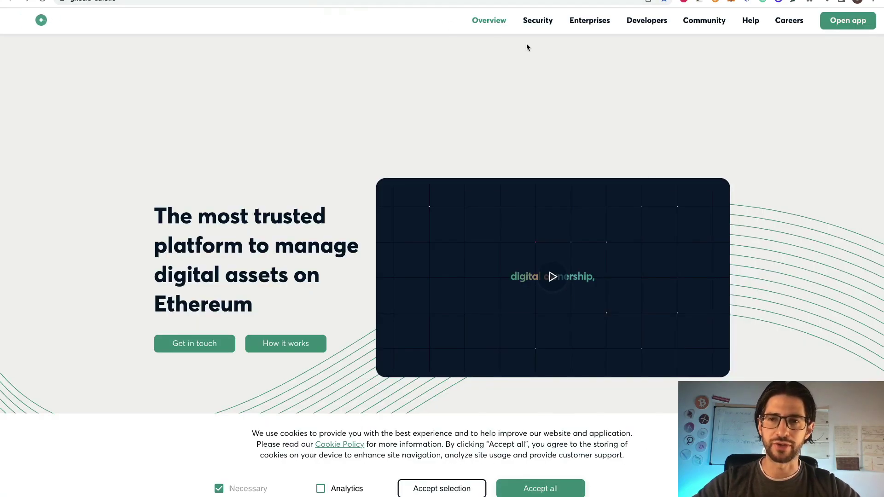
key(ctrl+Tab)
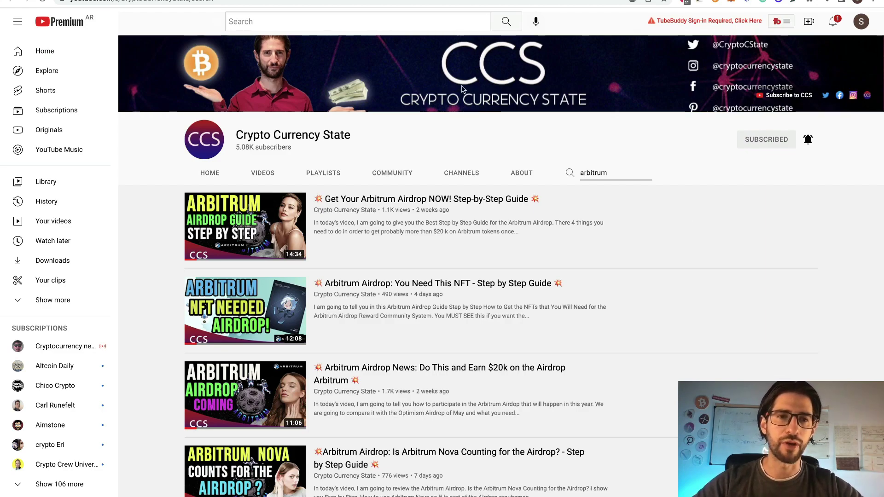
key(ctrl+Tab)
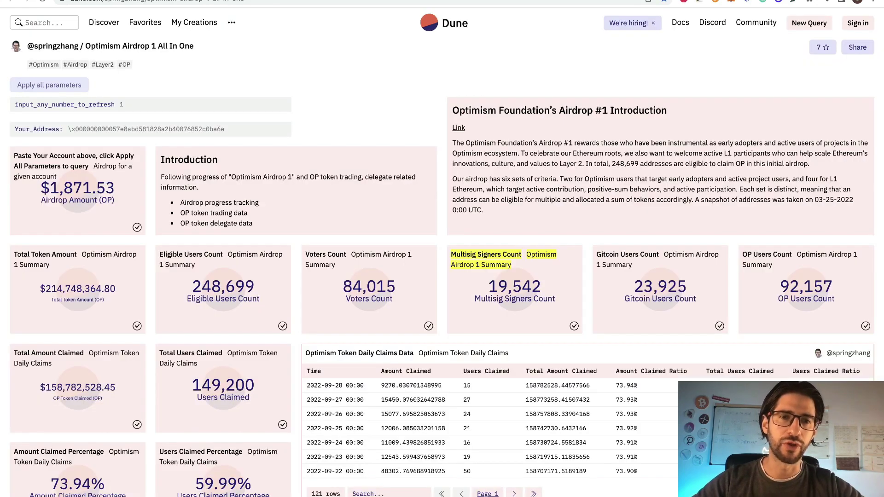
key(ctrl+Tab)
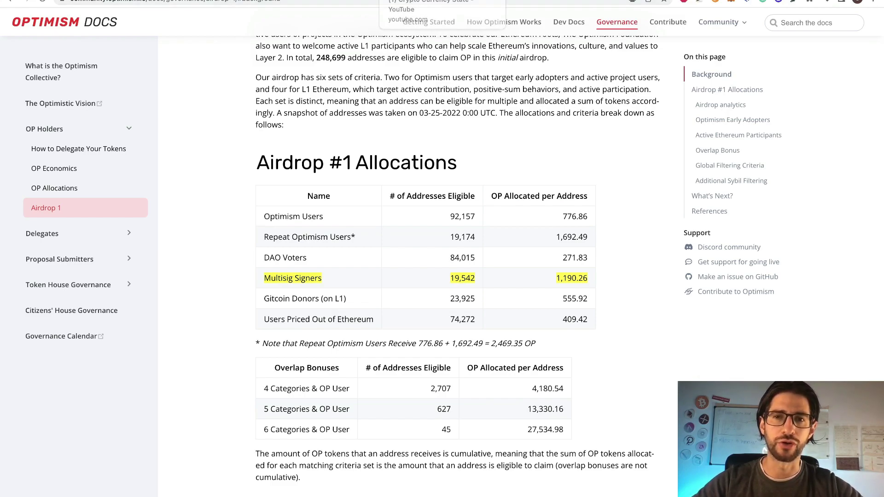
click(460, 1)
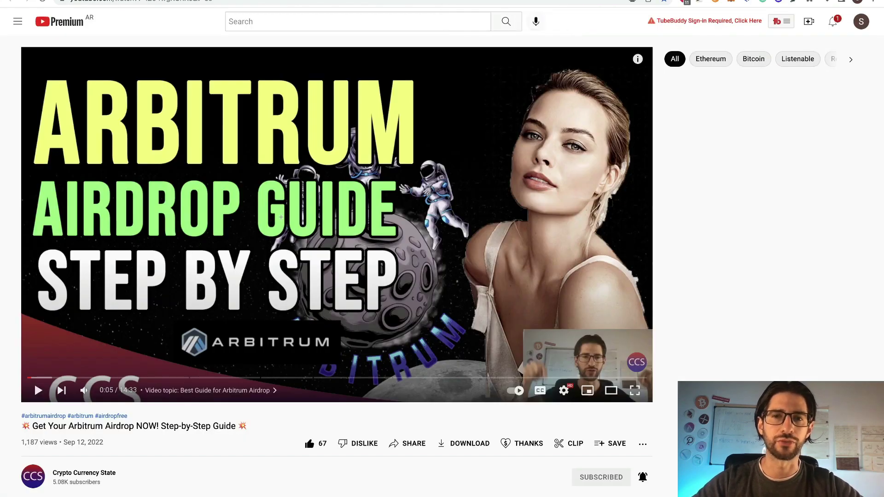
key(ctrl+Tab)
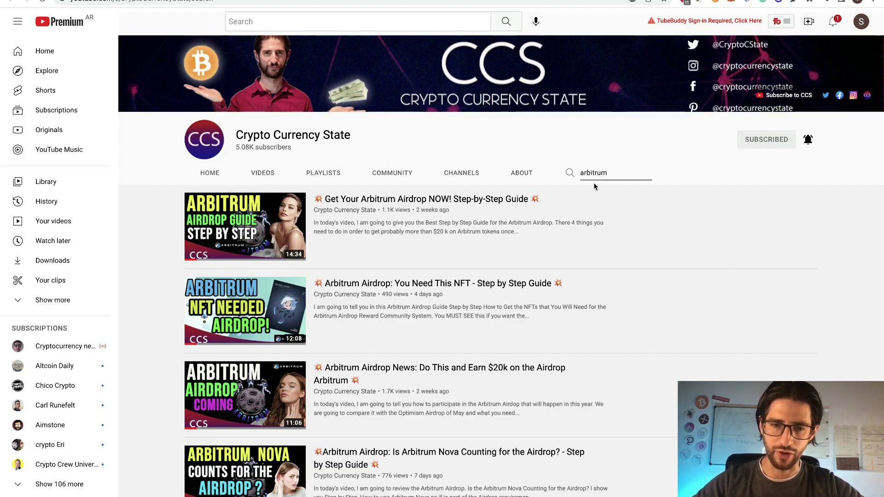
Look over the channel's arbitrum search result videos.
mouse_move(321, 244)
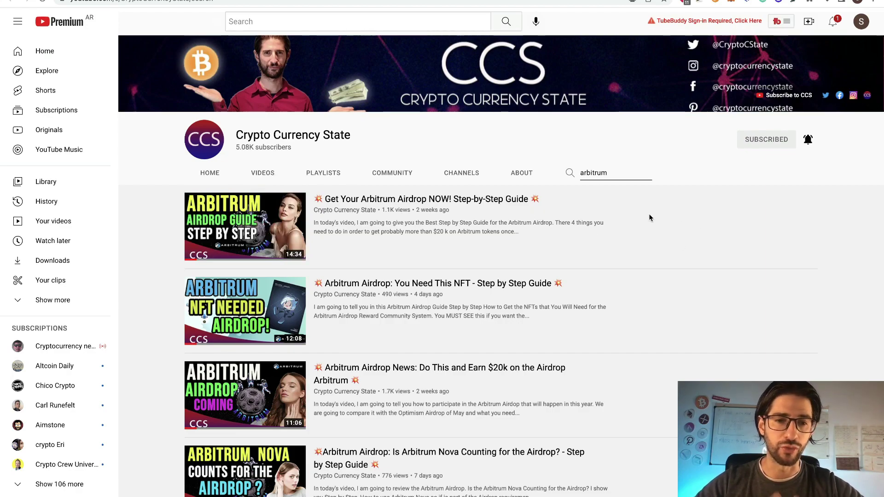
mouse_move(598, 366)
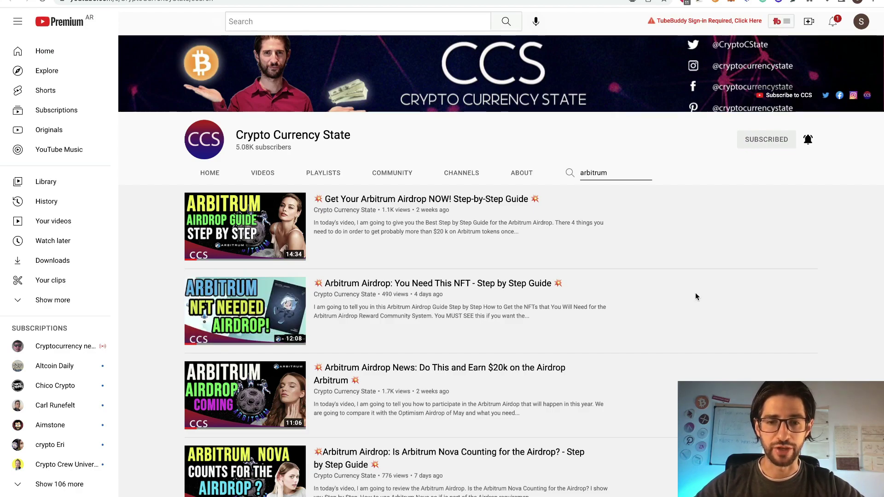
mouse_move(486, 383)
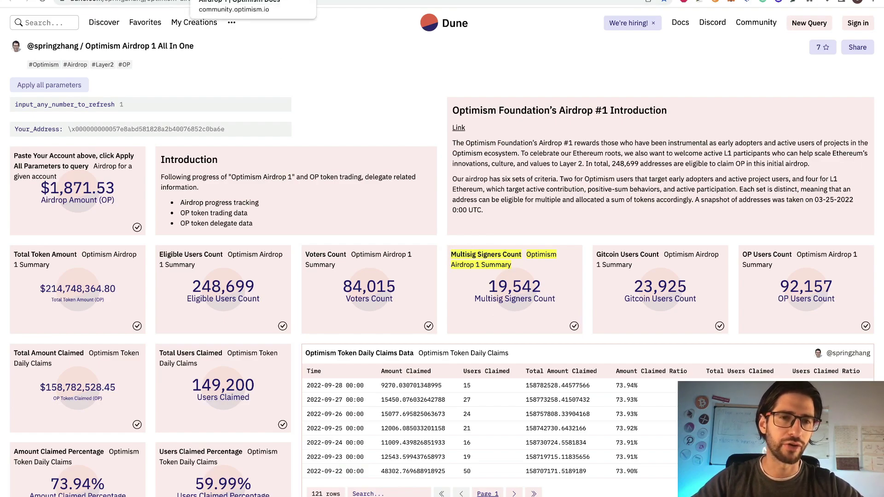
Bring up the 'Airdrop 1 | Optimism Docs' page at its Background section.
click(230, 0)
scroll(621, 161, up, 3)
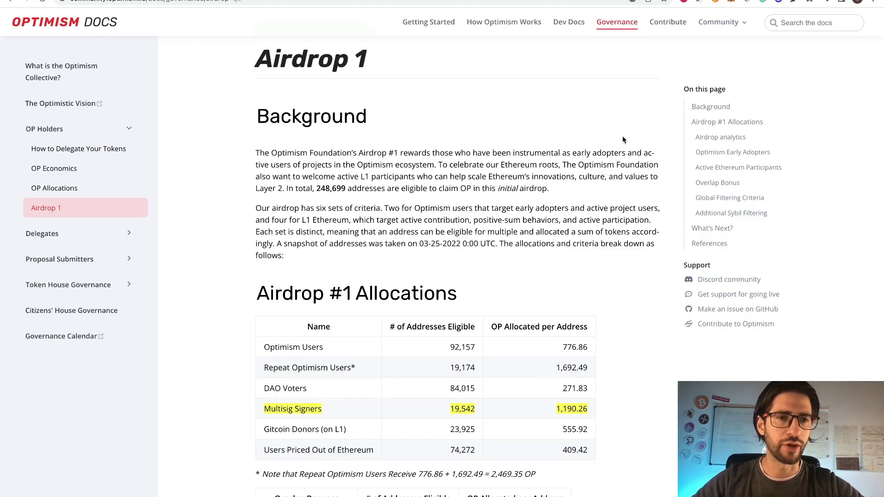
scroll(604, 223, down, 4)
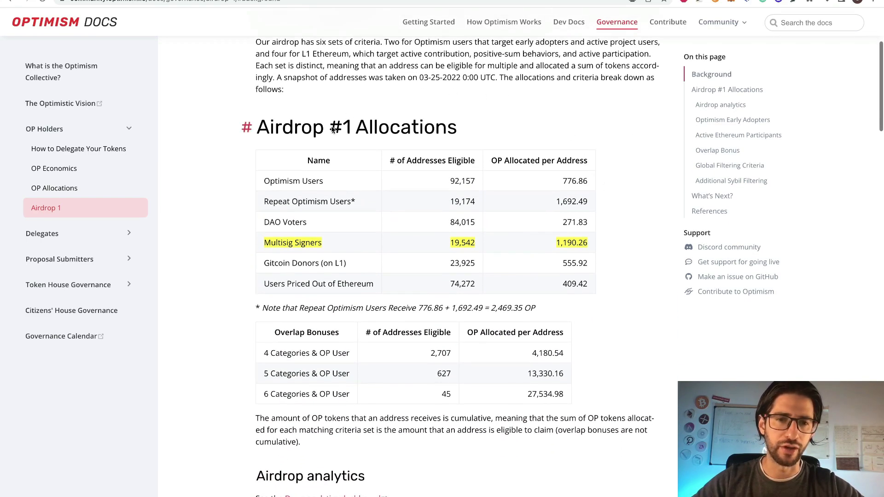
scroll(613, 195, down, 1)
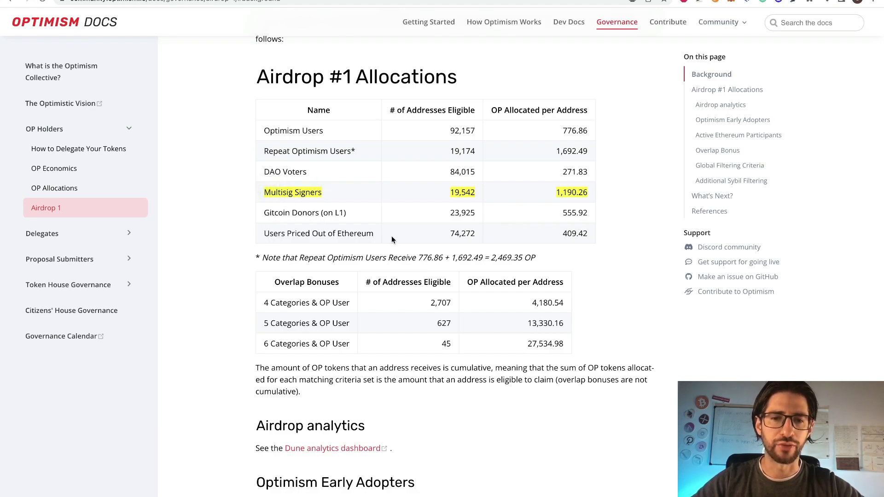
drag(378, 233, 270, 174)
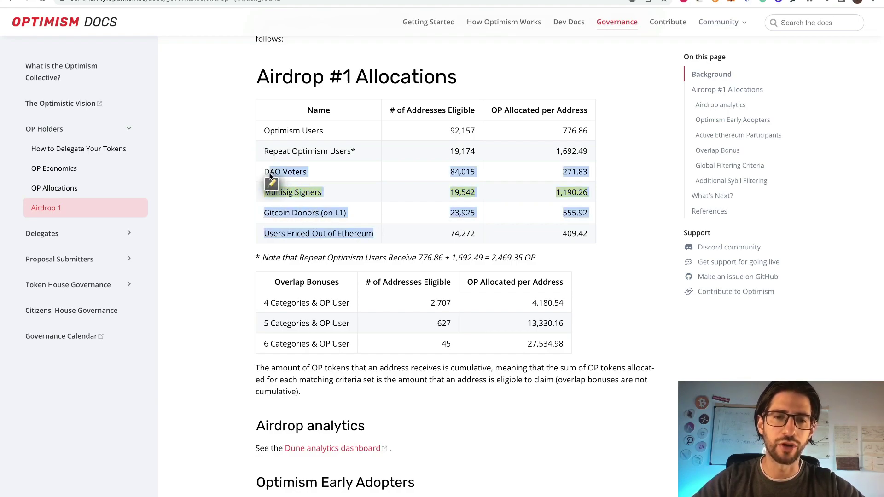
click(651, 260)
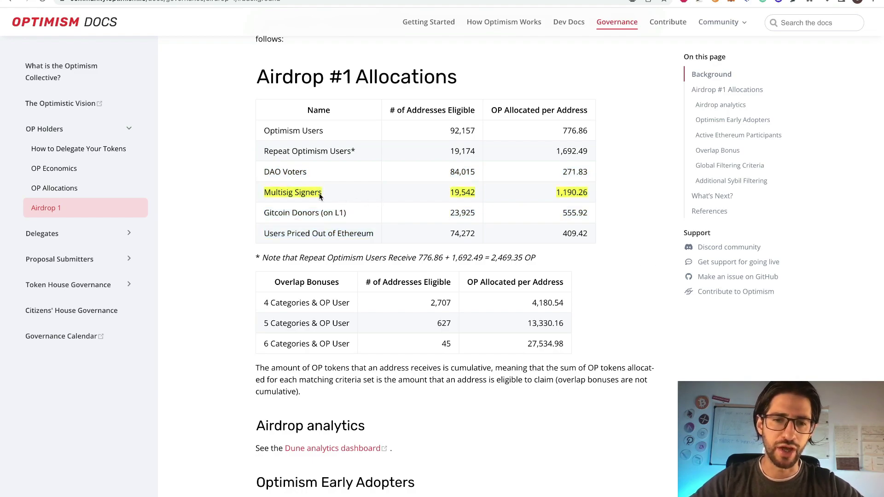
mouse_move(305, 195)
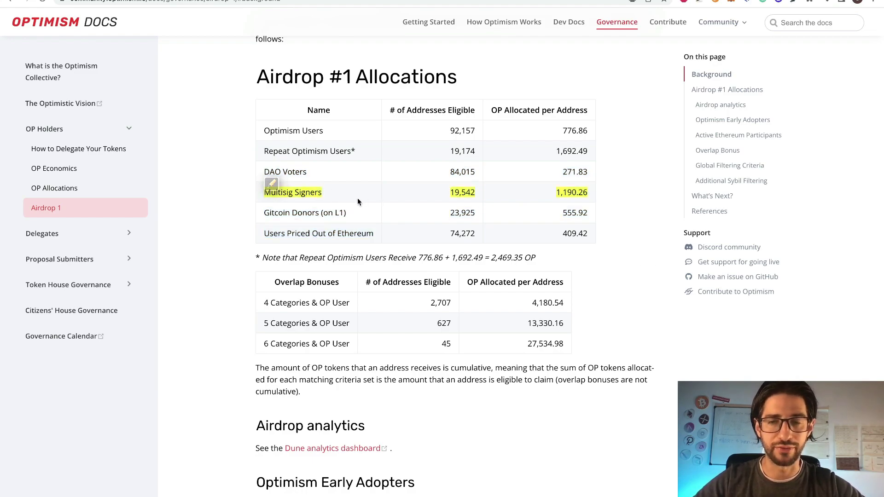
mouse_move(358, 202)
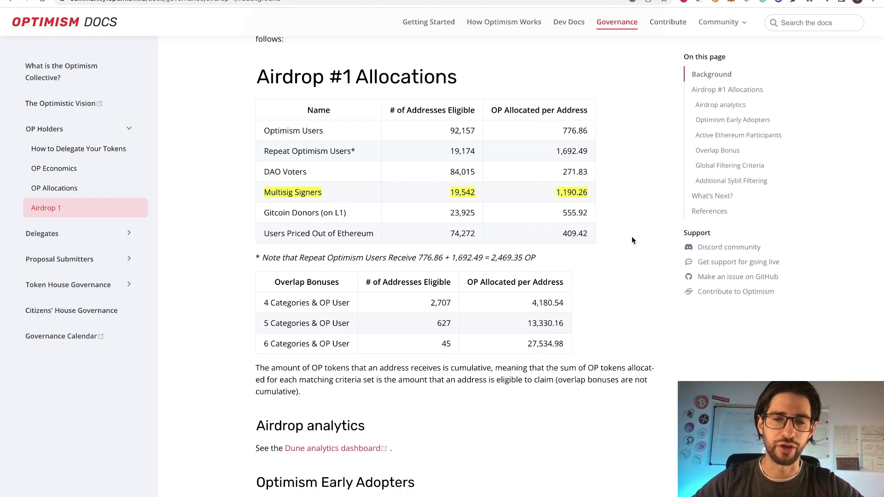
scroll(631, 237, down, 1)
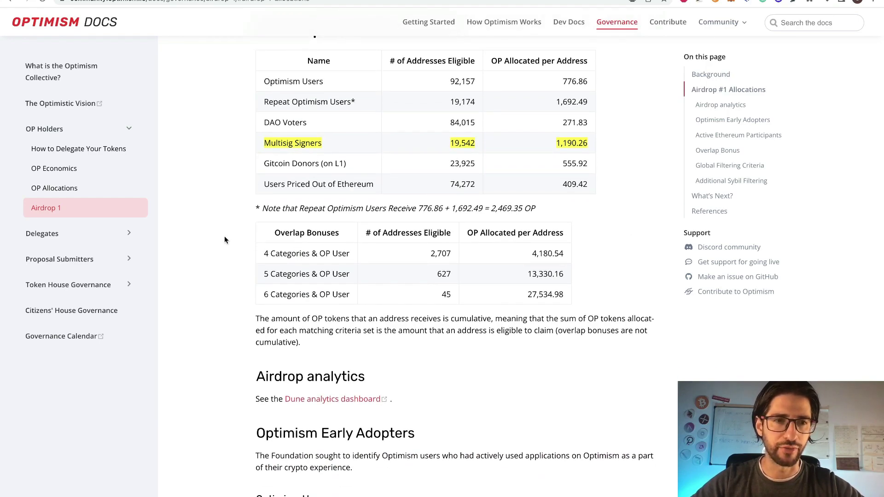
scroll(299, 253, up, 1)
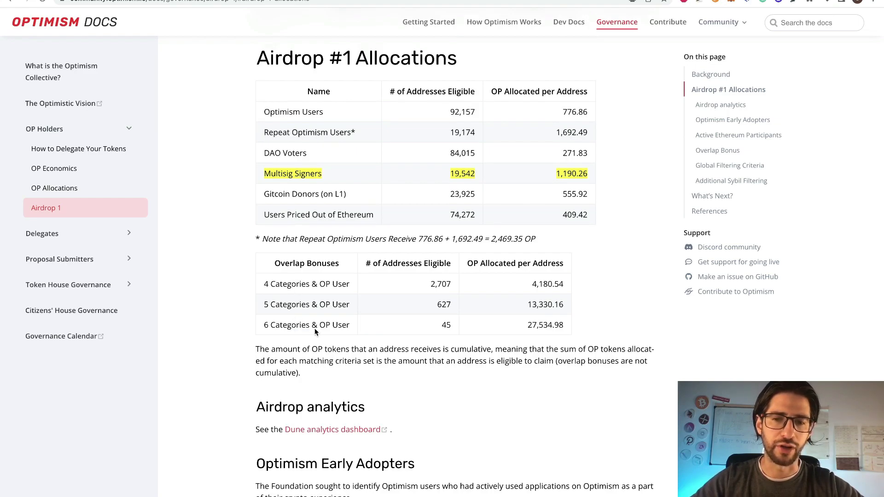
mouse_move(288, 179)
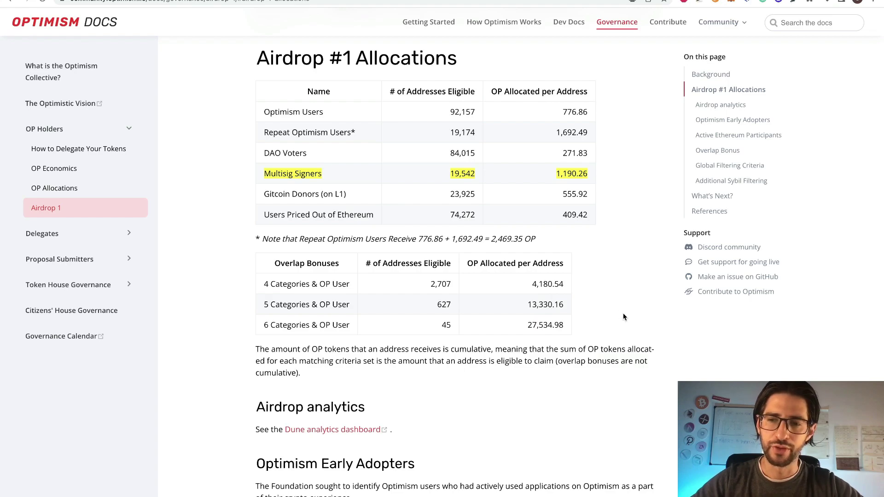
scroll(620, 314, down, 9)
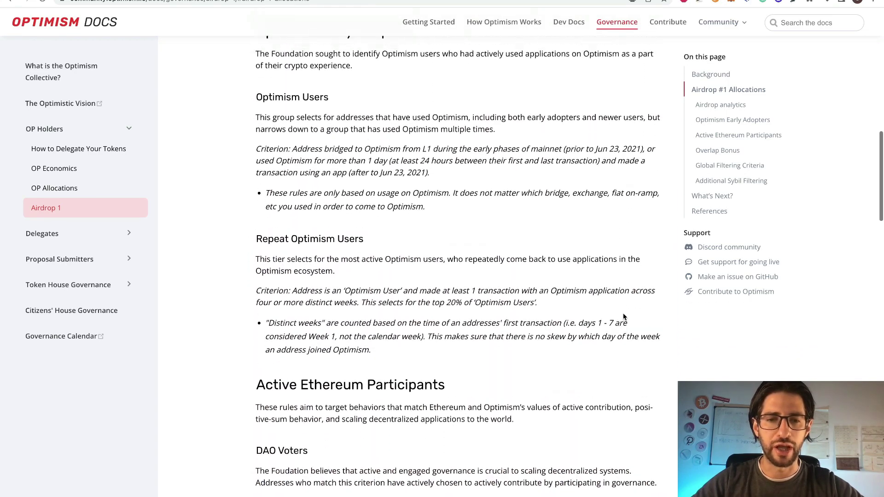
scroll(624, 317, up, 4)
scroll(637, 236, up, 6)
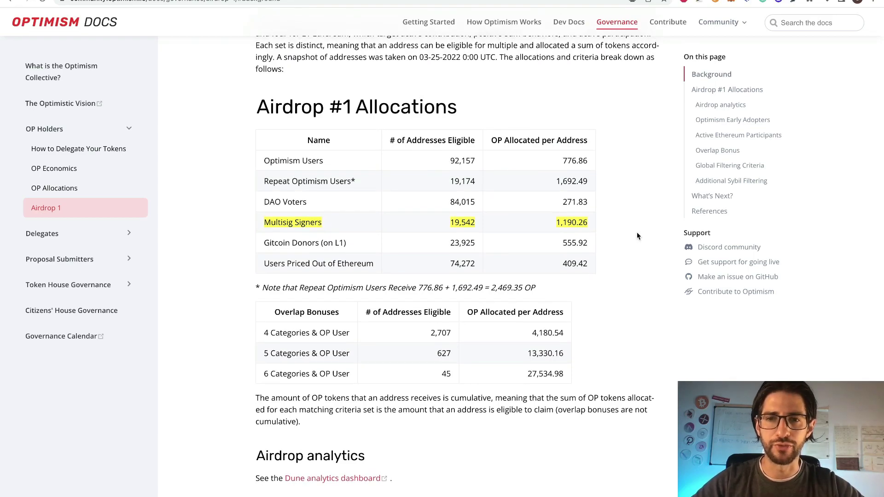
scroll(636, 232, up, 4)
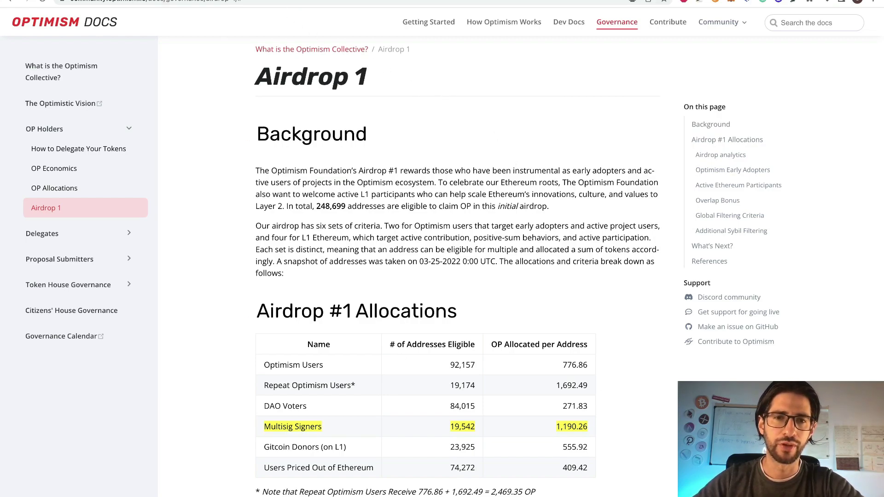
key(ctrl+Tab)
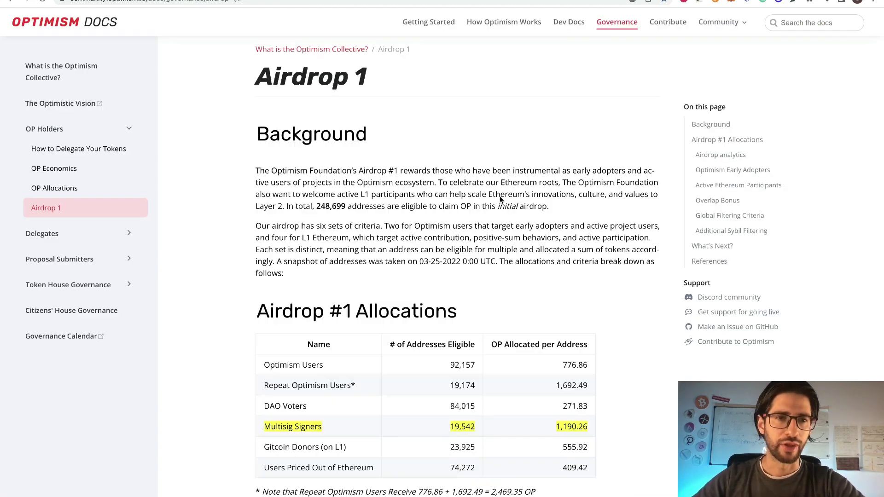
scroll(500, 199, down, 10)
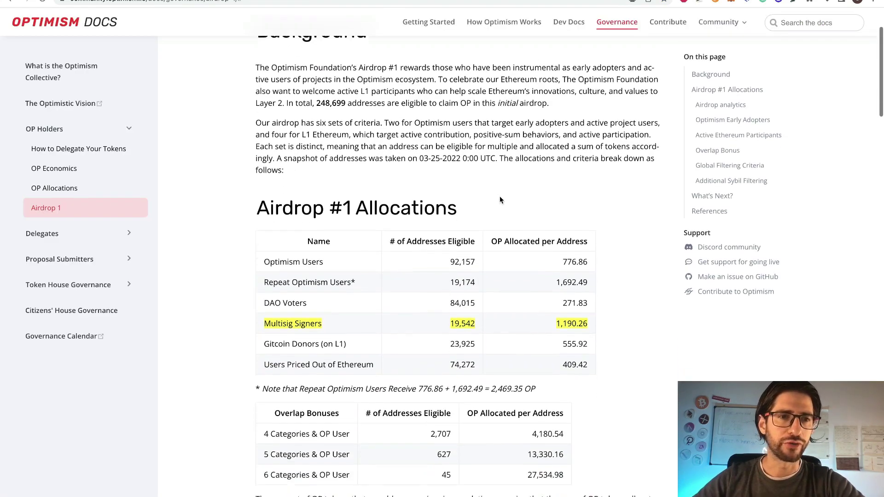
Scroll down through the Airdrop 1 criteria to the Multi-Sig Signers section.
scroll(500, 199, down, 12)
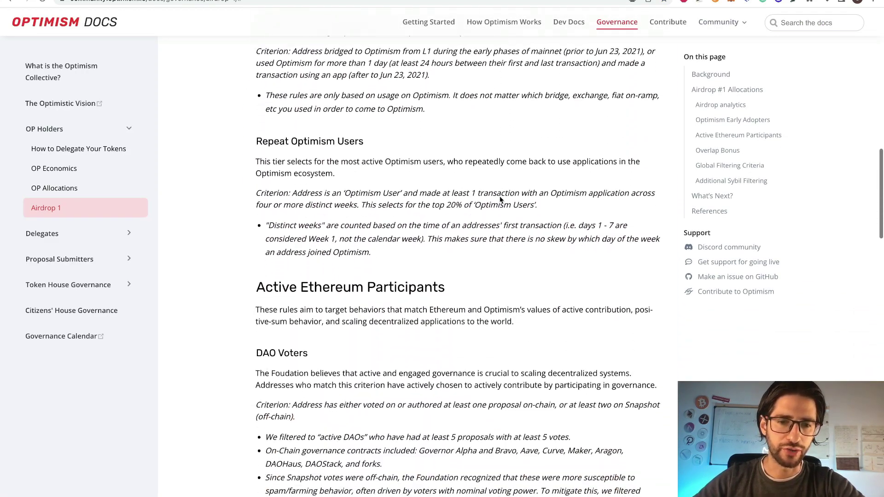
scroll(500, 199, down, 3)
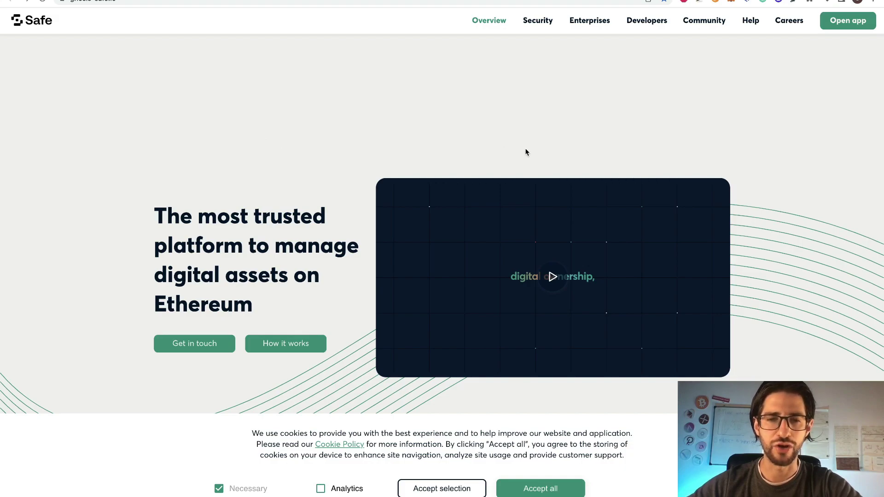
Open the Safe web app and set MetaMask's network to Arbitrum One.
click(847, 23)
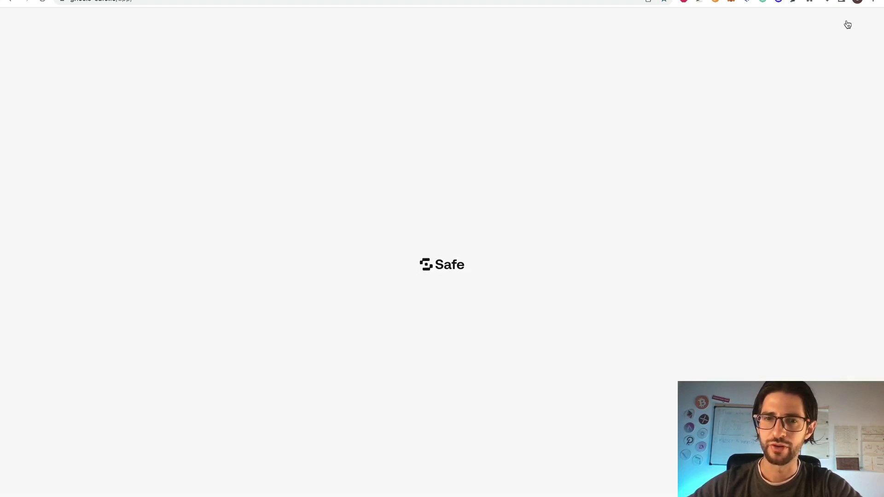
click(732, 1)
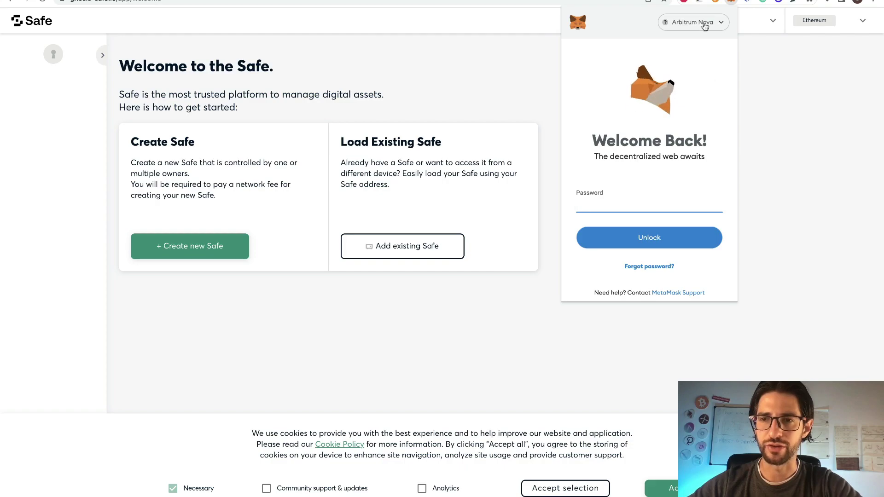
click(710, 28)
click(643, 148)
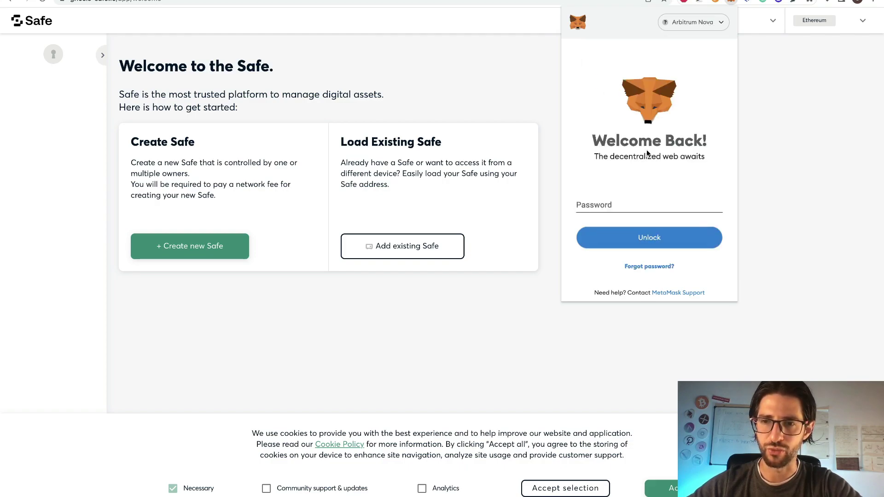
click(607, 82)
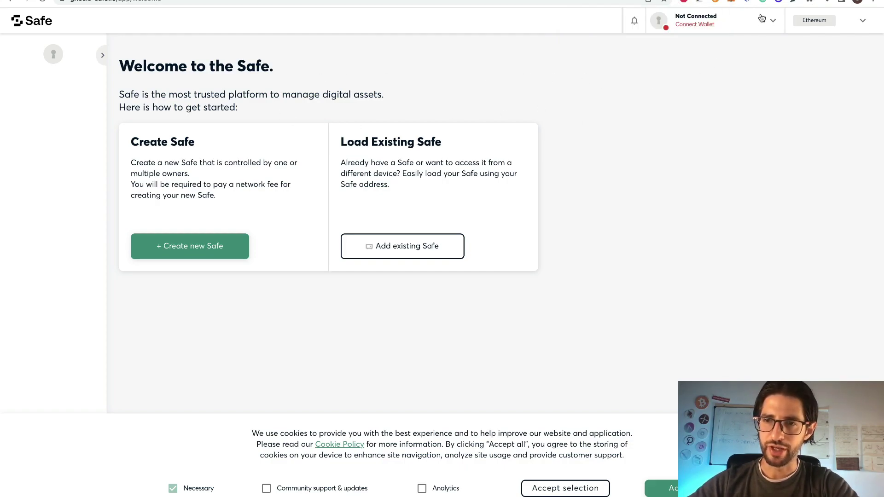
Connect MetaMask Account 1 to the Safe app.
click(695, 26)
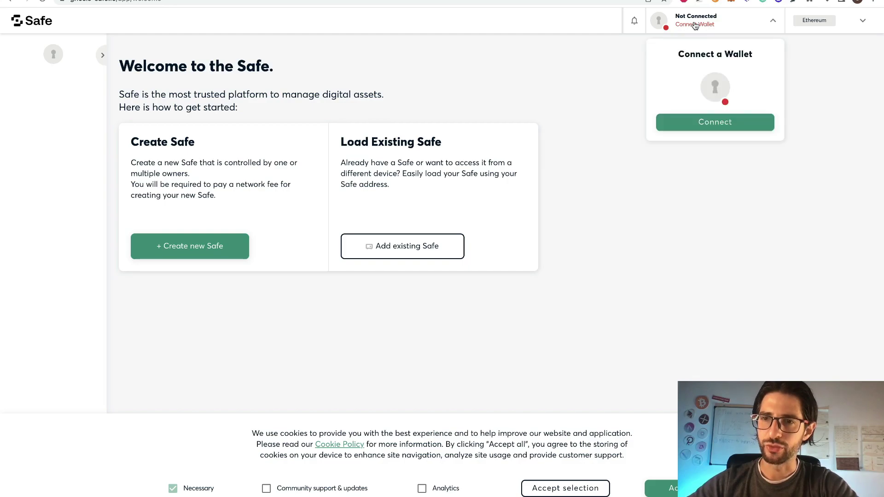
click(715, 122)
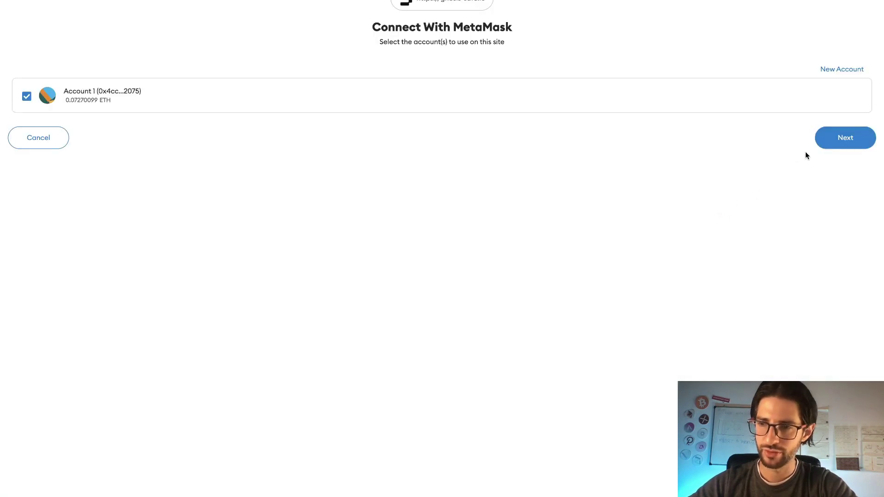
click(835, 139)
click(839, 120)
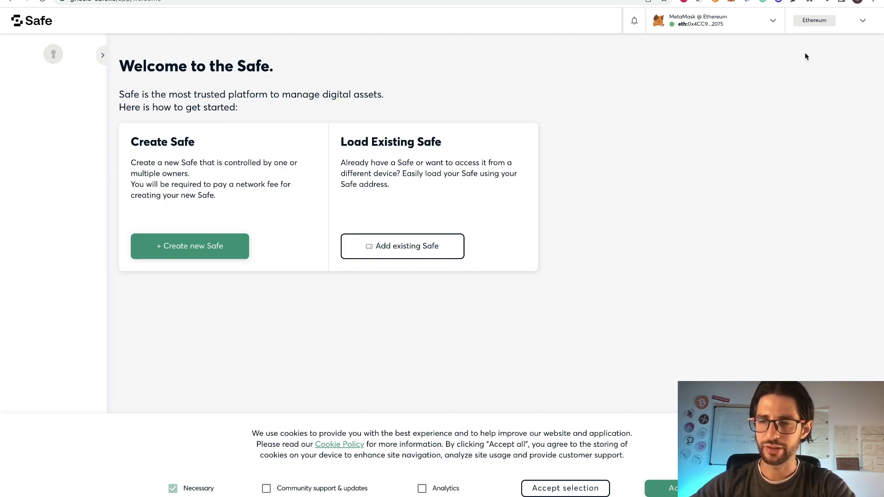
Switch the Safe app to Arbitrum and the MetaMask wallet to Arbitrum One.
click(810, 24)
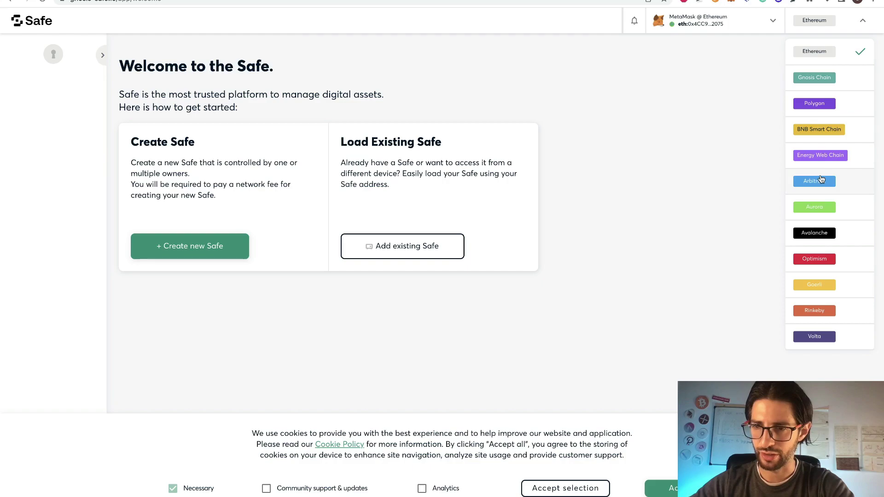
click(815, 181)
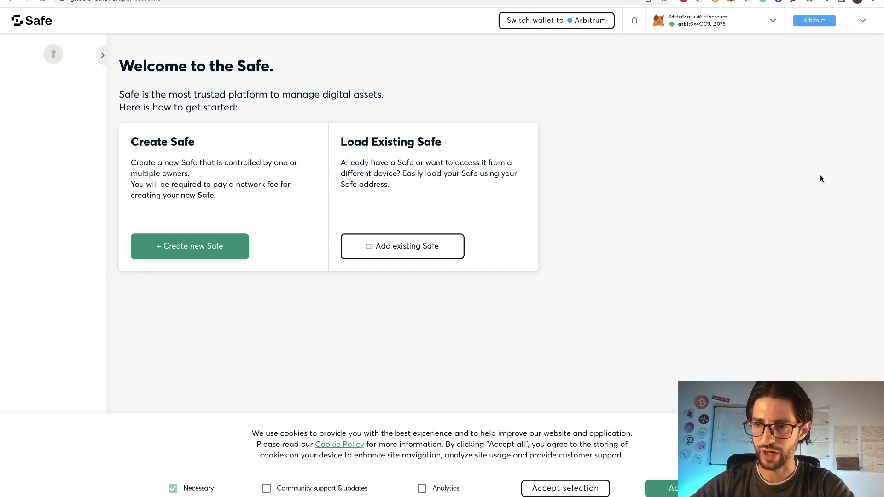
click(731, 2)
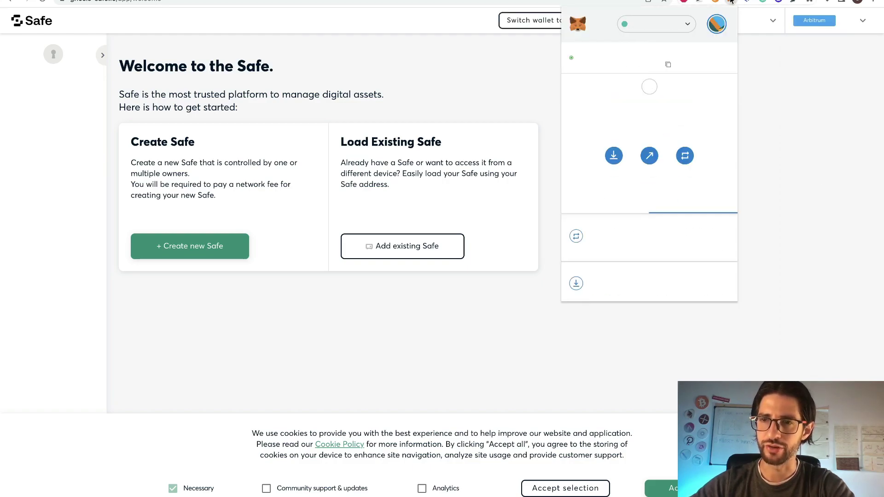
click(673, 25)
click(654, 148)
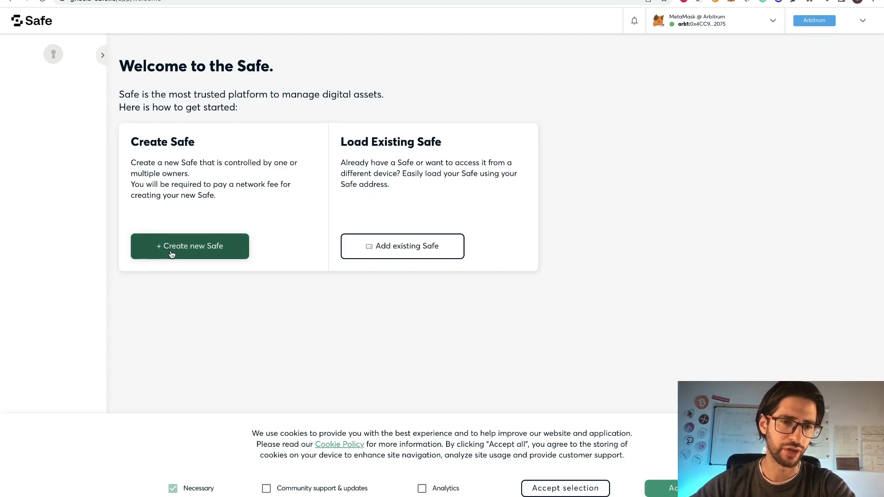
Start a new Safe on Arbitrum named CCS-Arbitrum-One.
click(201, 252)
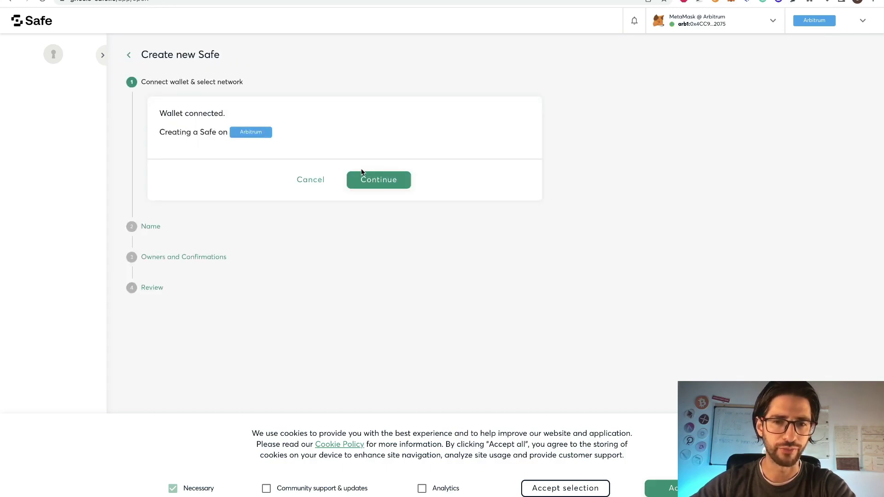
click(379, 180)
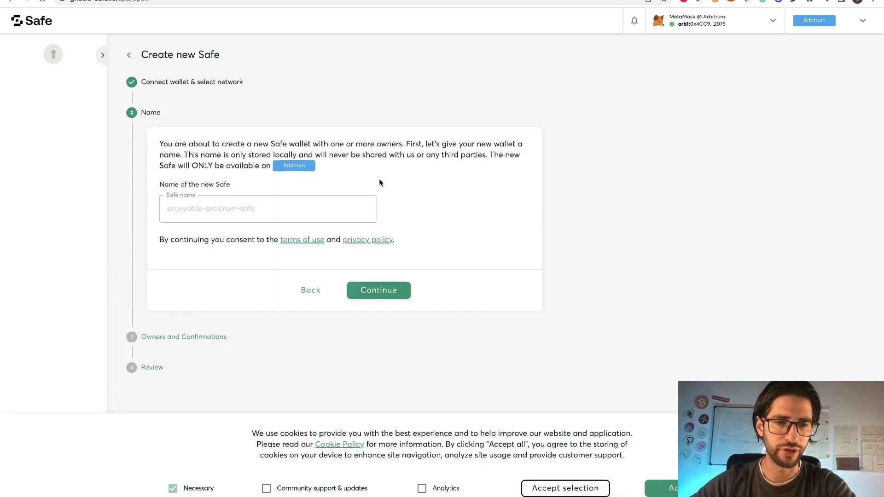
click(340, 215)
text(CCS-Arbitrum-One)
click(385, 293)
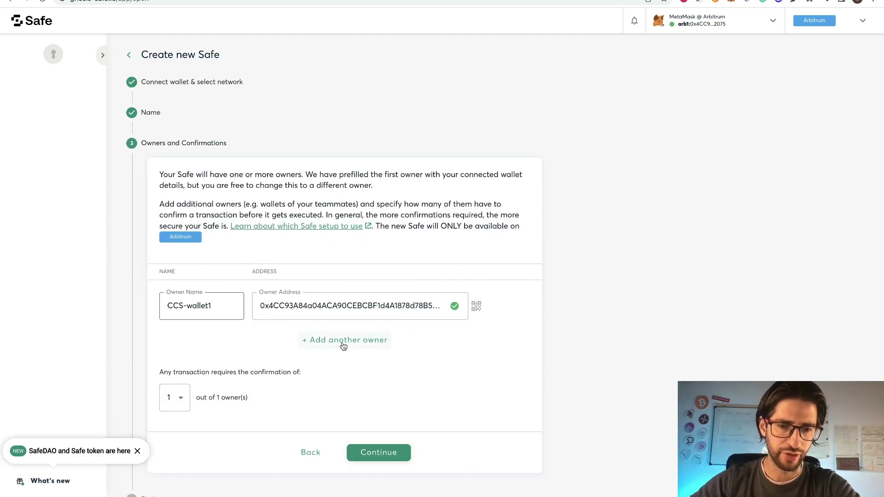
Add a second owner named CCS-wallet2 with its pasted wallet address.
click(362, 345)
click(206, 349)
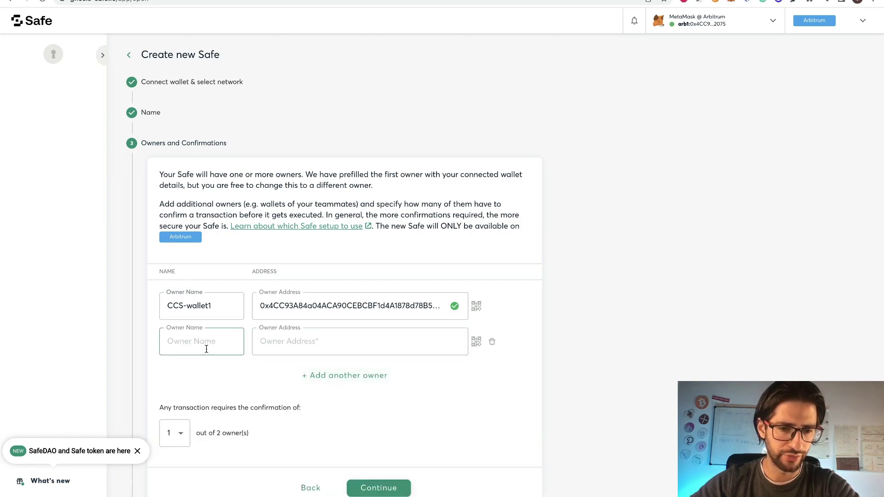
text(CCS-wallet2)
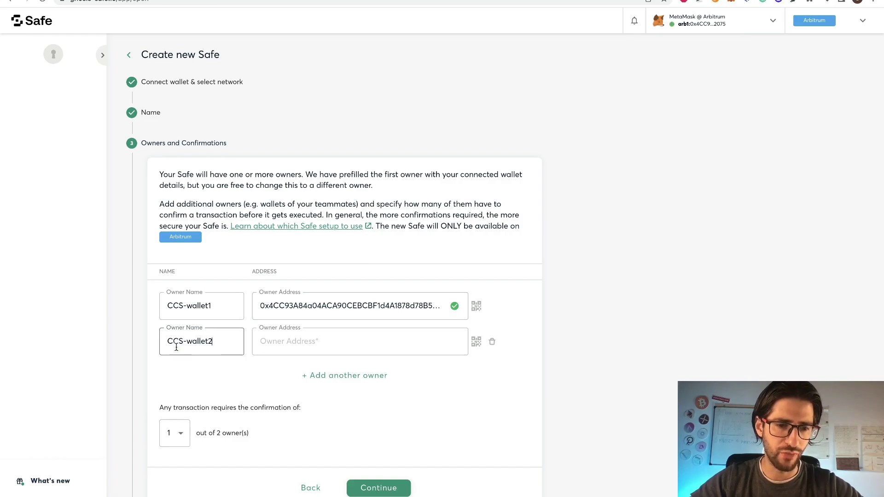
click(299, 344)
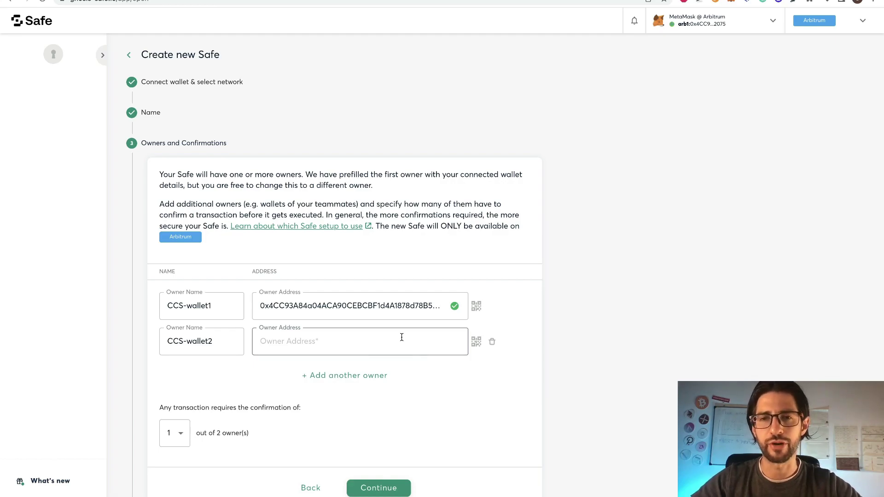
text(0x03017DD36DdB768Db89bfcE5009aeA16C4ae1209)
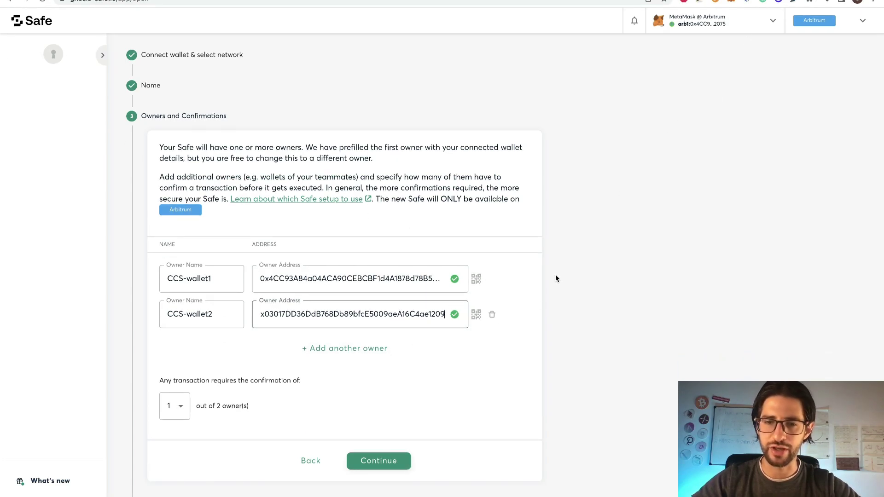
Create the 1-of-2 CCS-Arbitrum-One Safe and confirm the network fee in MetaMask.
click(381, 463)
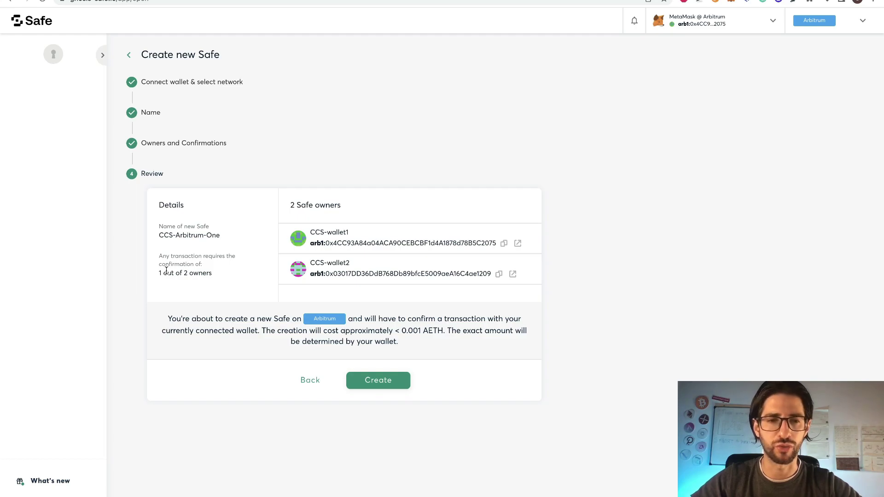
click(395, 381)
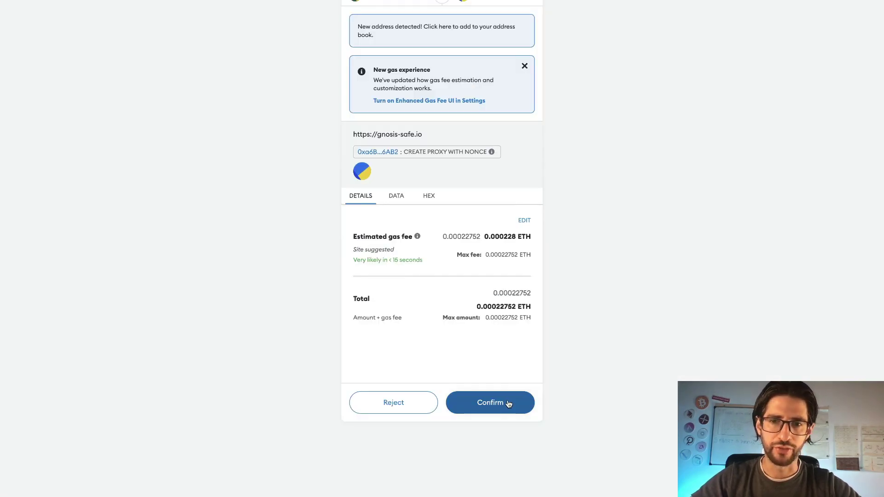
click(507, 400)
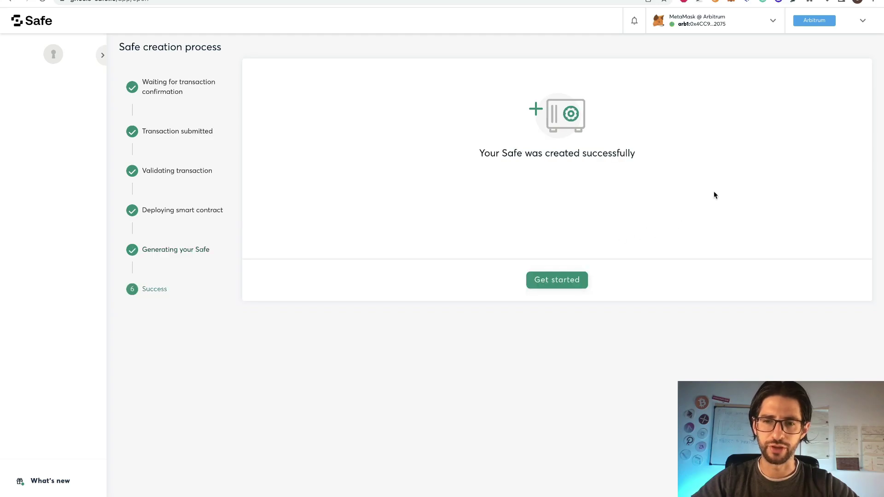
Open the CCS-Arbitrum-One dashboard and check its contract on Arbiscan before returning.
click(553, 283)
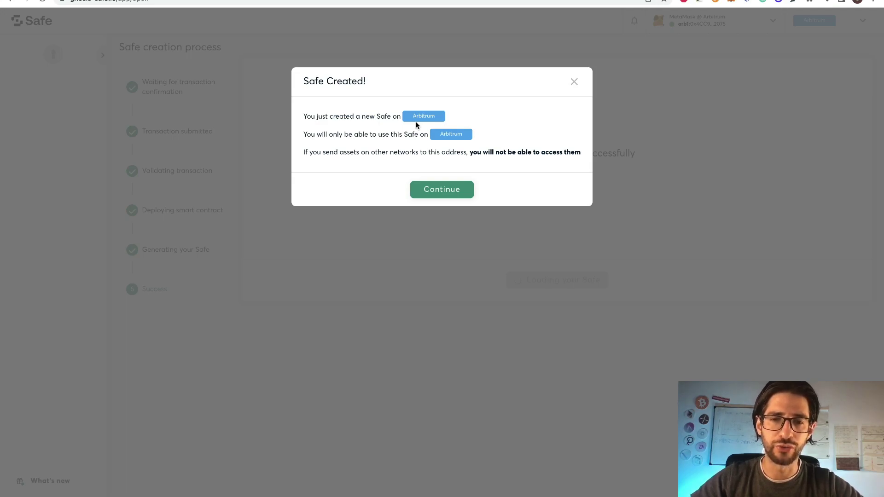
click(438, 189)
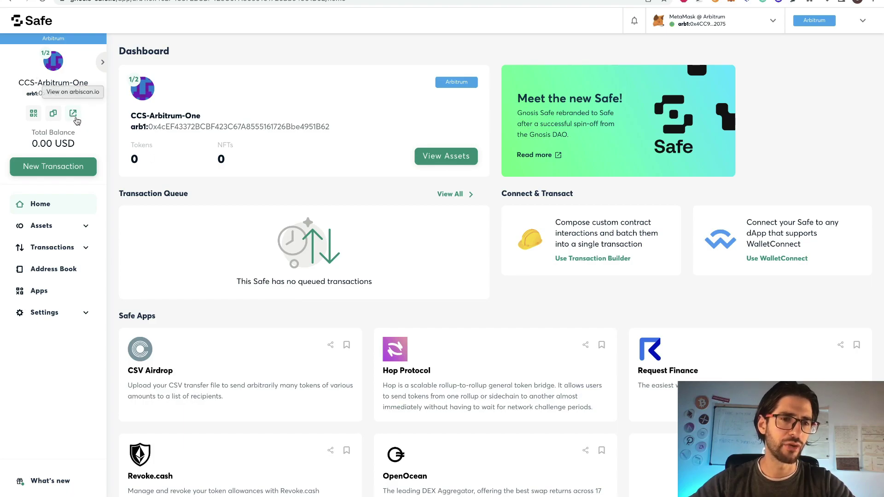
click(75, 116)
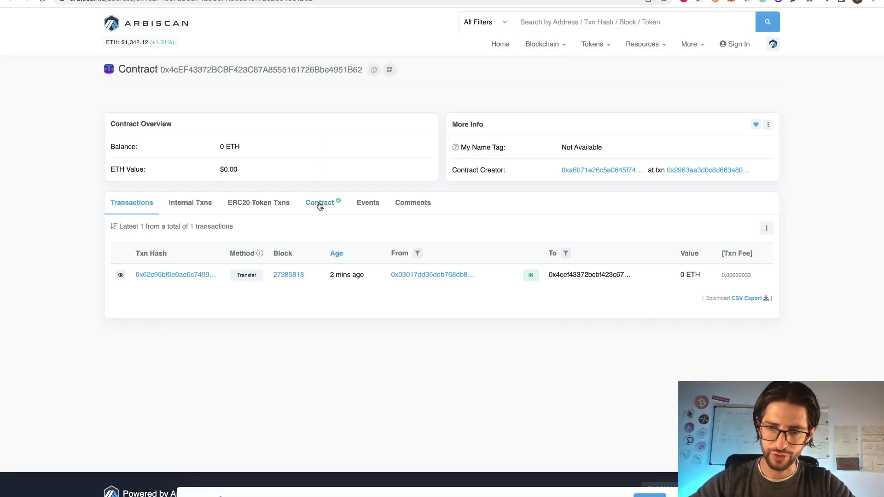
key(ctrl+w)
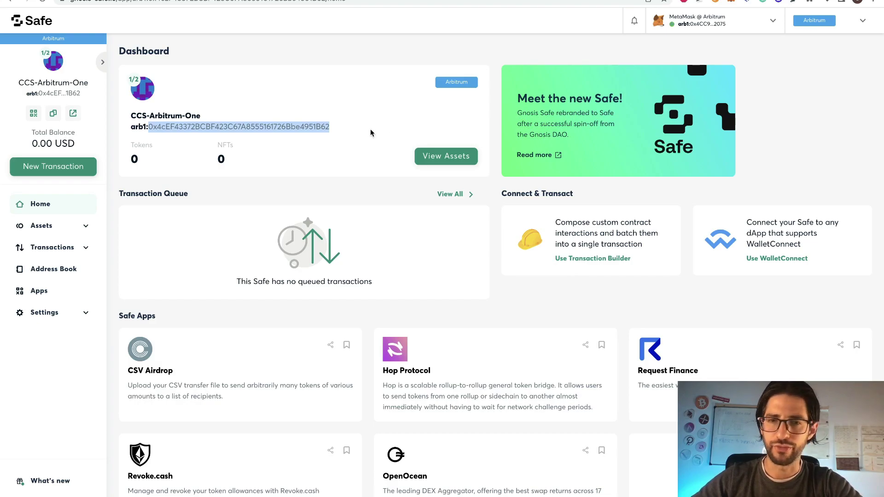
right_click(297, 125)
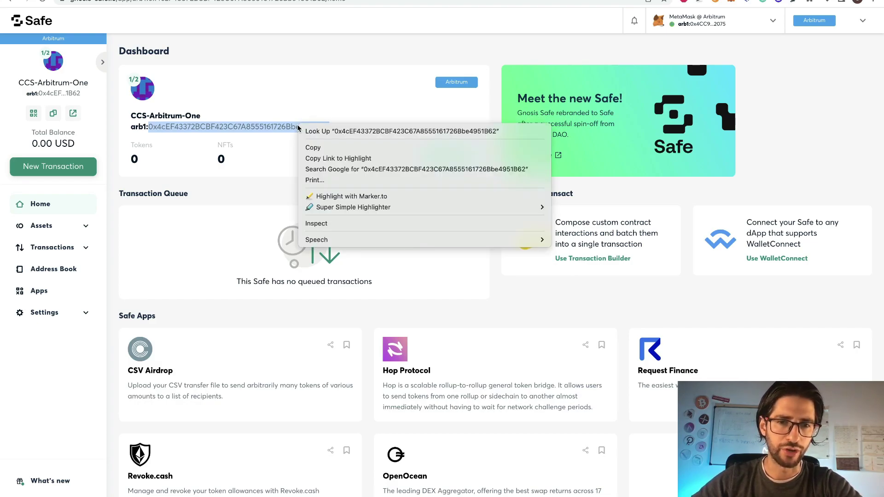
Copy the Safe address into a MetaMask send as recipient, removing the arb1: prefix.
click(314, 146)
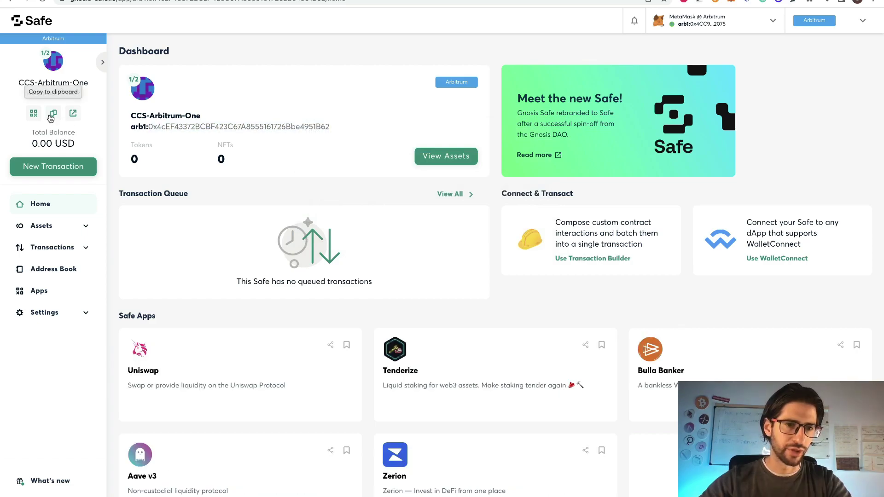
click(51, 118)
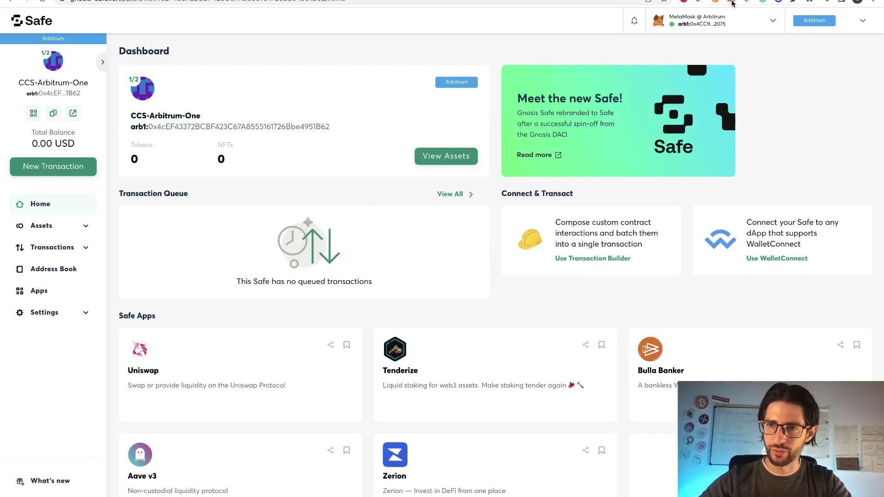
click(732, 3)
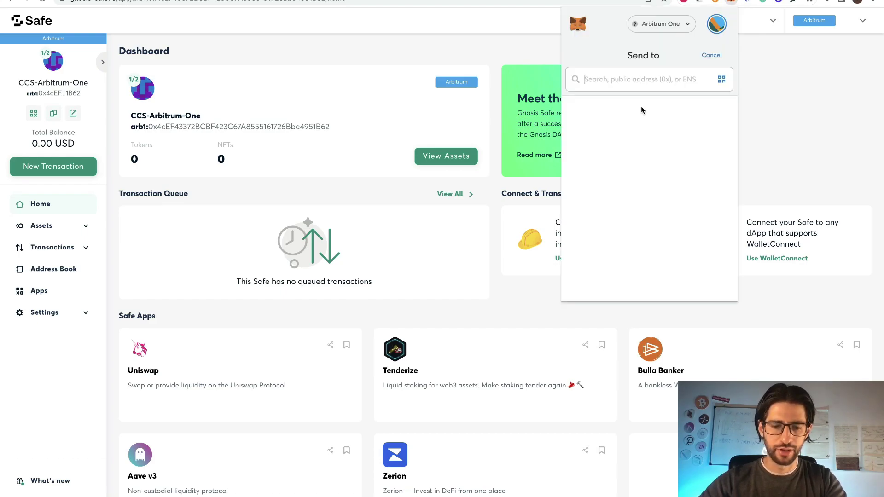
key(ctrl+v)
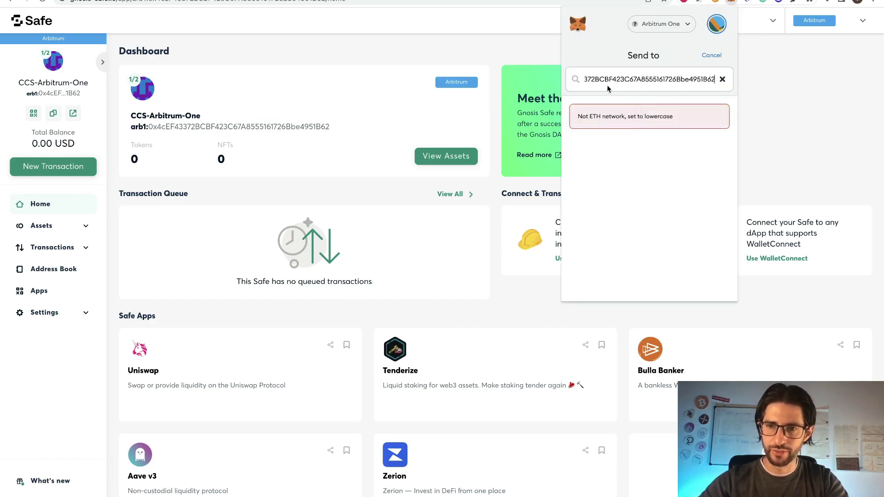
drag(607, 85, 572, 83)
click(598, 79)
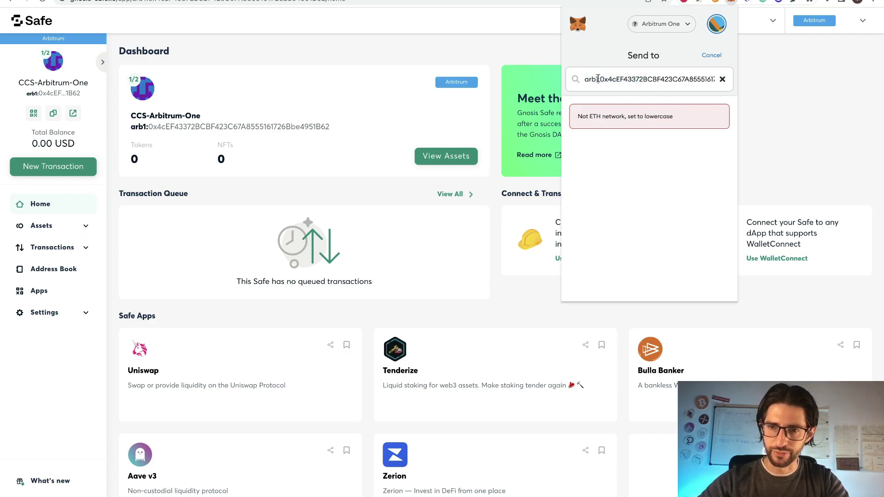
key(BackSpace)
key(BackSpace)
key(BackSpace)
key(BackSpace)
key(BackSpace)
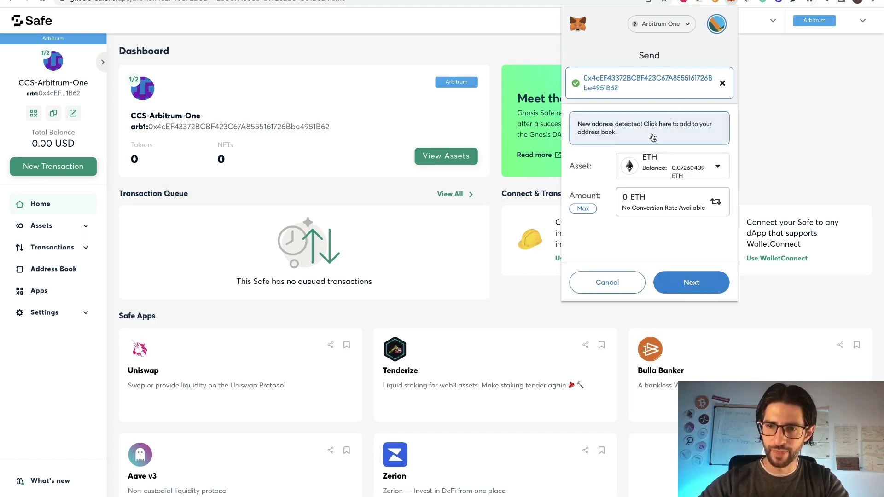
Send 0.01 ETH to the Safe, bringing its balance to 13.47 USD.
click(628, 197)
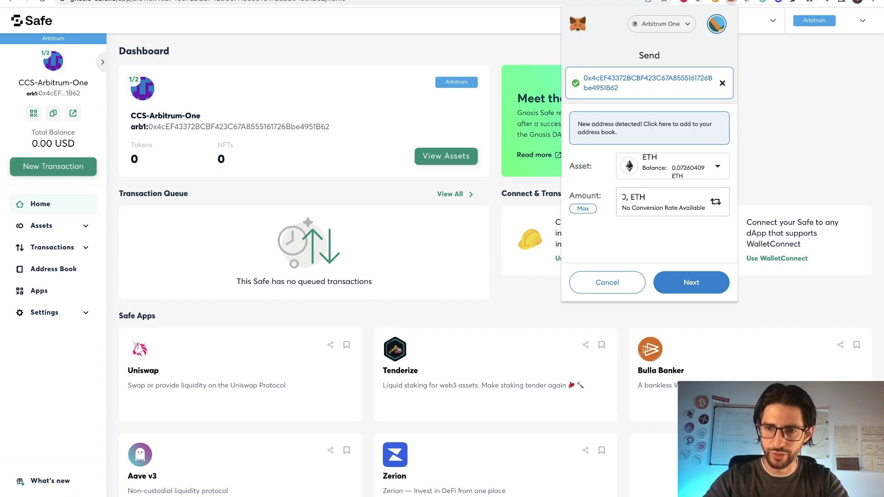
click(695, 285)
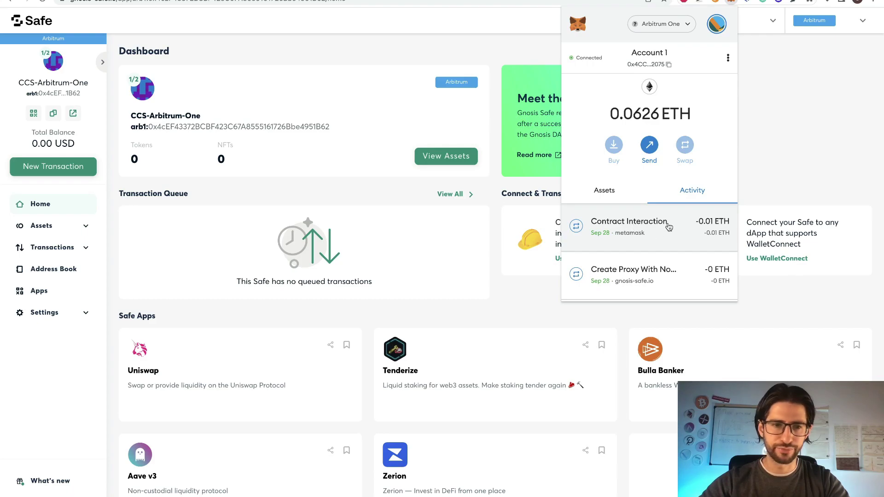
click(108, 119)
drag(31, 143, 76, 144)
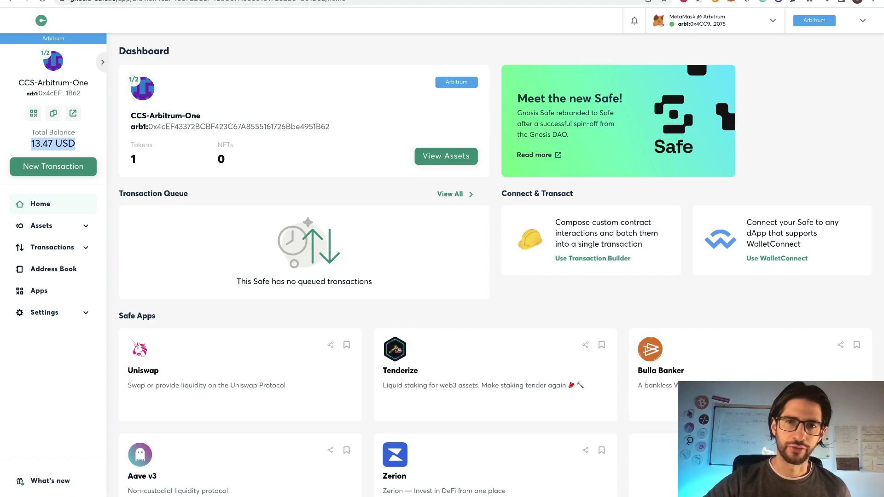
Reload the Safe's Arbiscan page to confirm the incoming 0.01 ETH transfer, then return to the Safe dashboard.
key(ctrl+Tab)
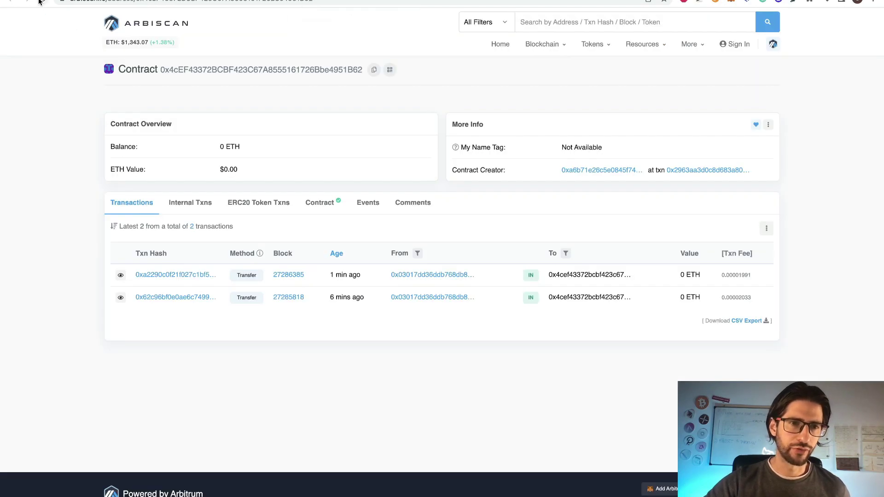
click(41, 2)
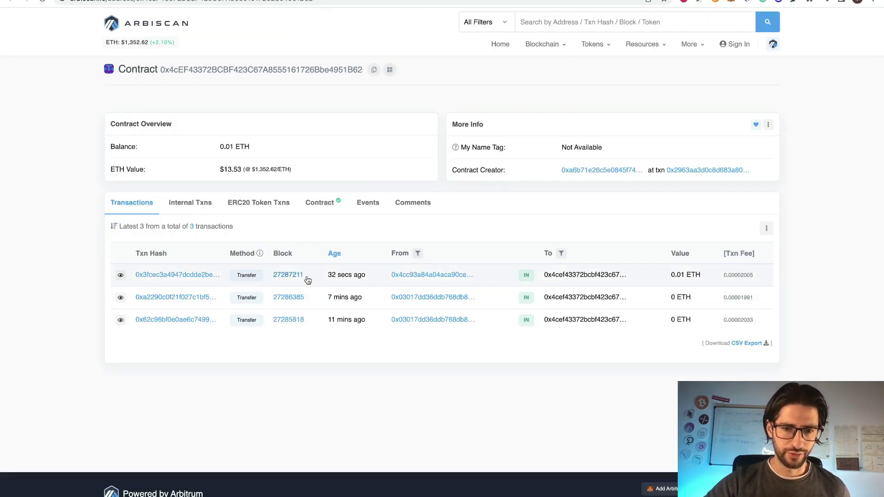
mouse_move(344, 277)
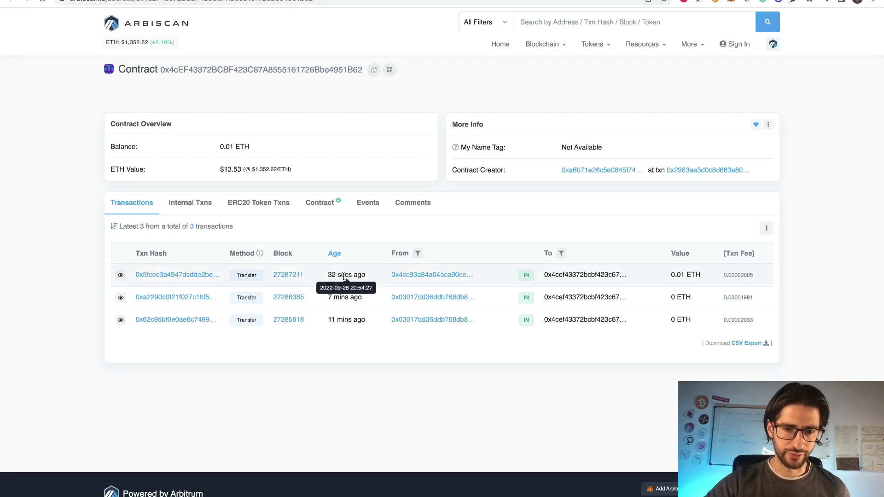
click(282, 1)
click(78, 144)
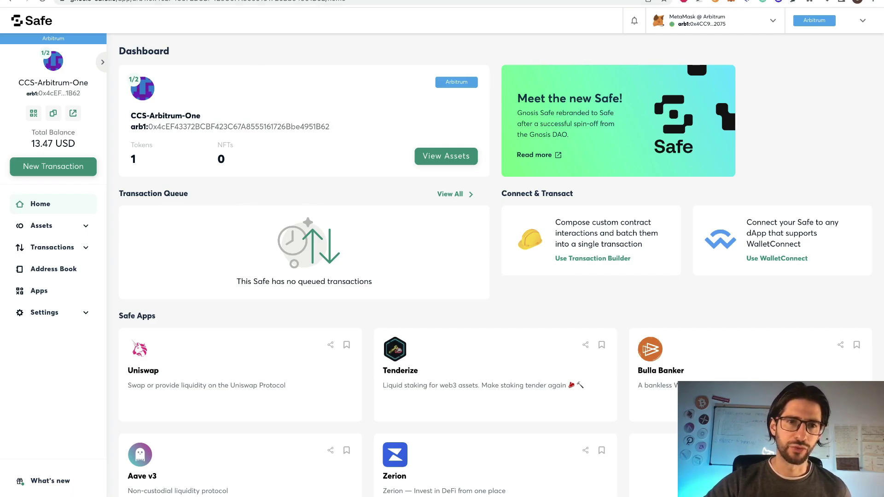
key(ctrl+Tab)
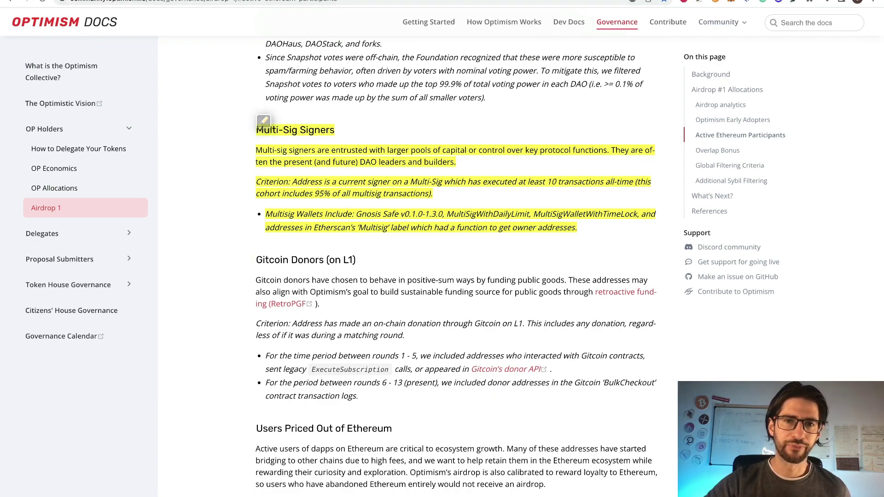
key(ctrl+shift+Tab)
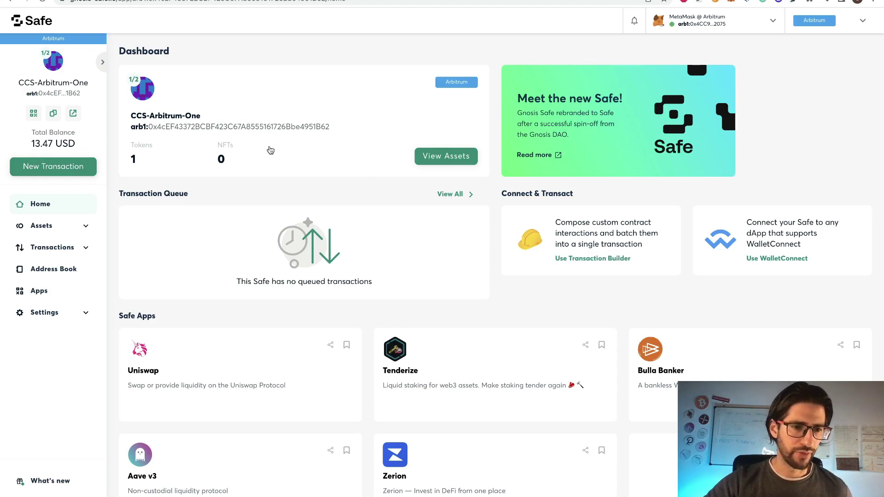
Open the Uniswap Safe app and choose USDC as the token to receive.
click(69, 292)
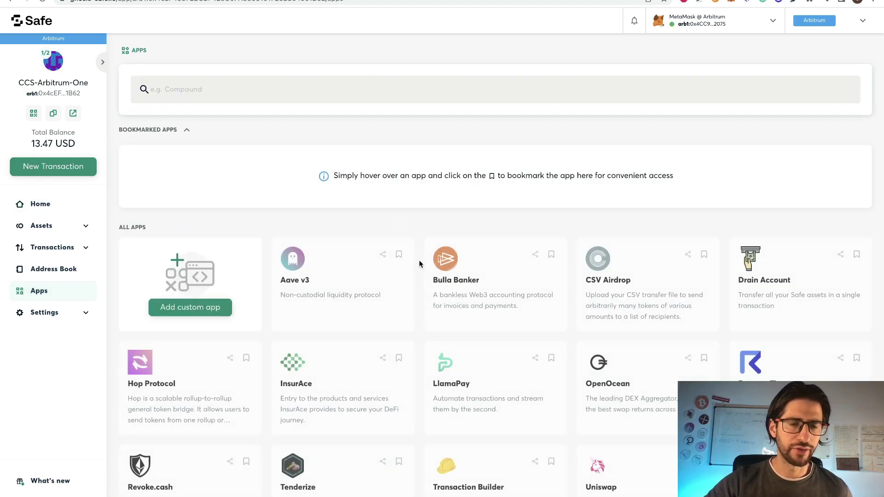
scroll(508, 335, down, 3)
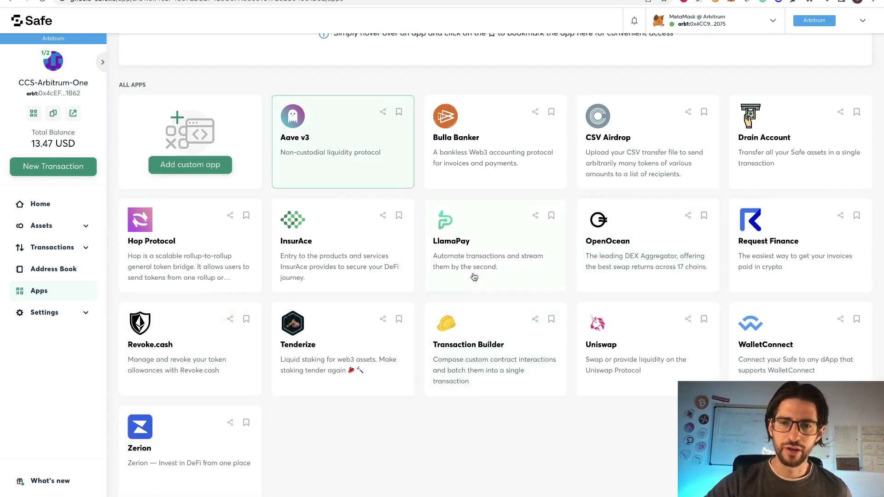
scroll(355, 290, up, 3)
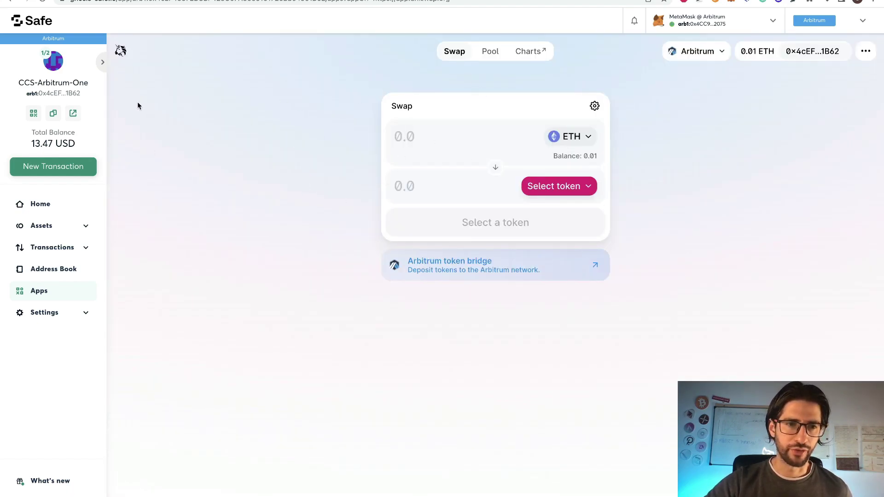
click(571, 186)
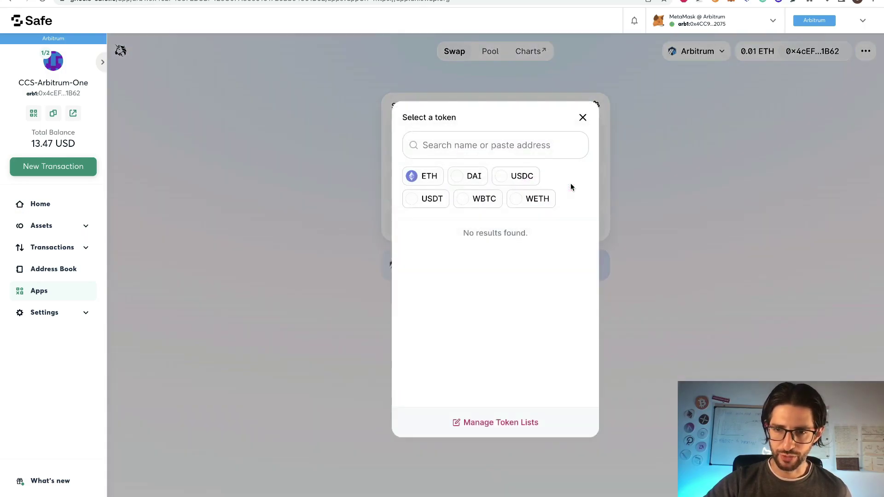
click(527, 177)
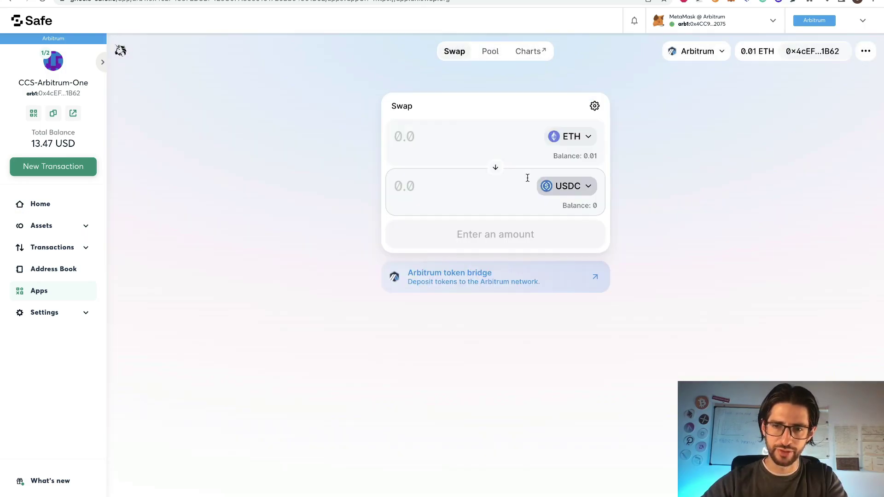
Swap 0.001 ETH for about 1.35 USDC, submitting the transaction from the Safe.
click(414, 187)
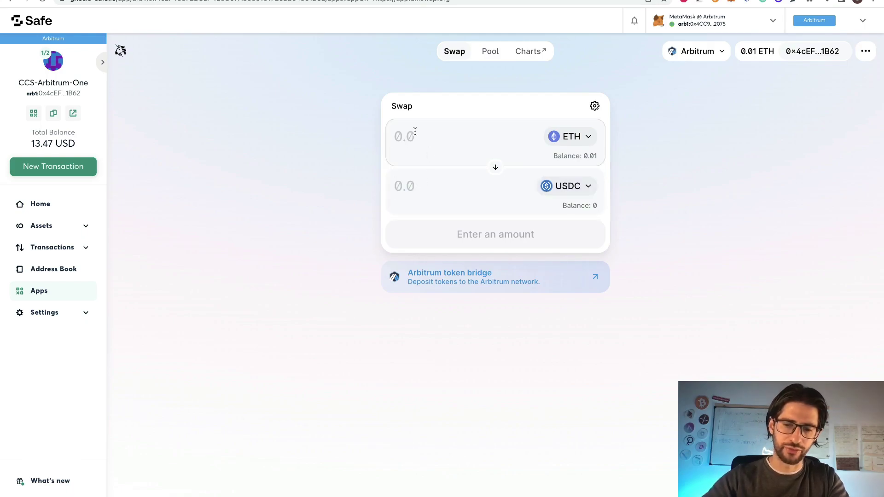
text(0.002)
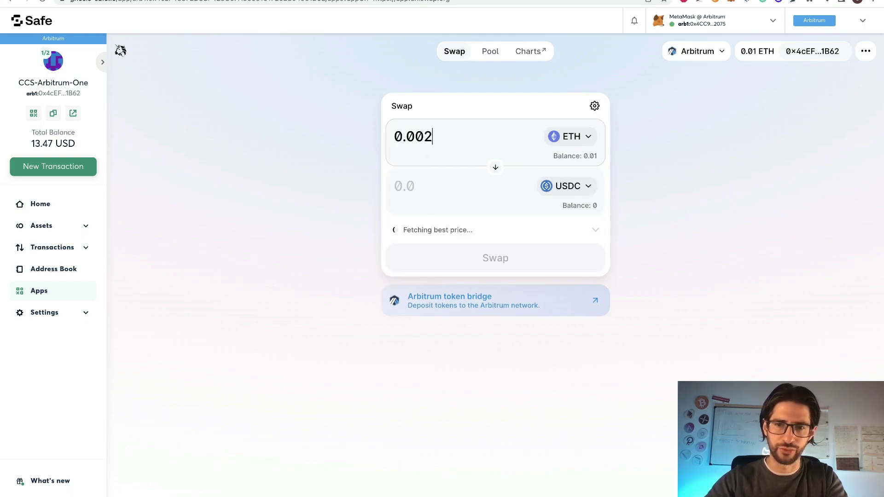
key(BackSpace)
text(1)
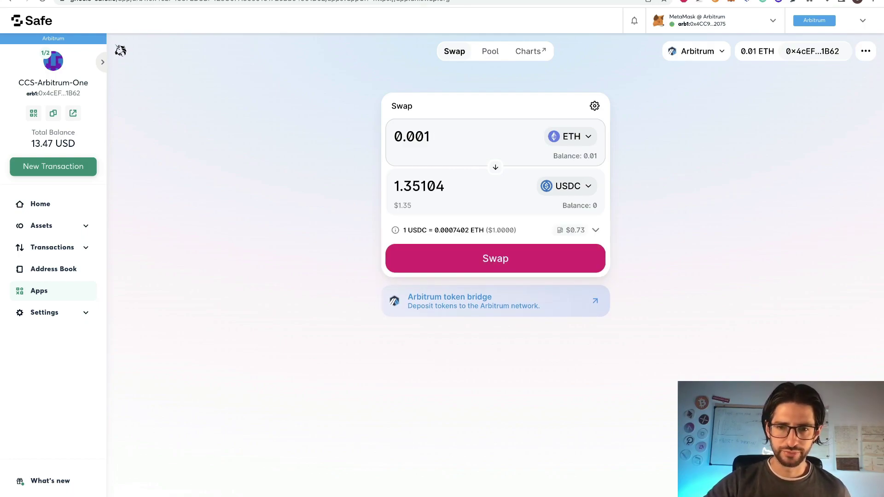
click(497, 261)
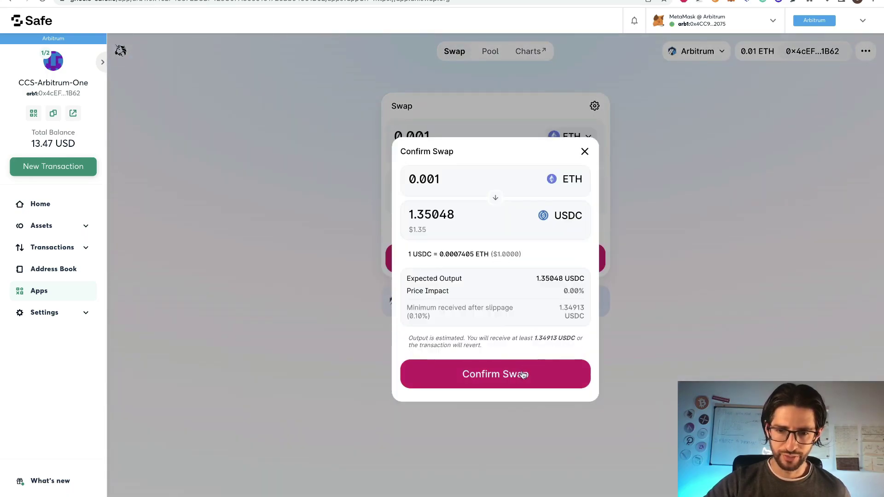
click(521, 374)
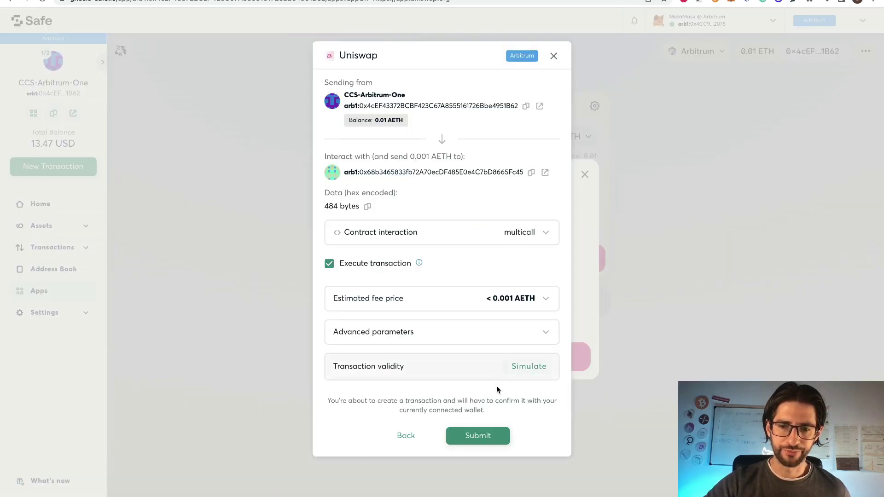
click(479, 433)
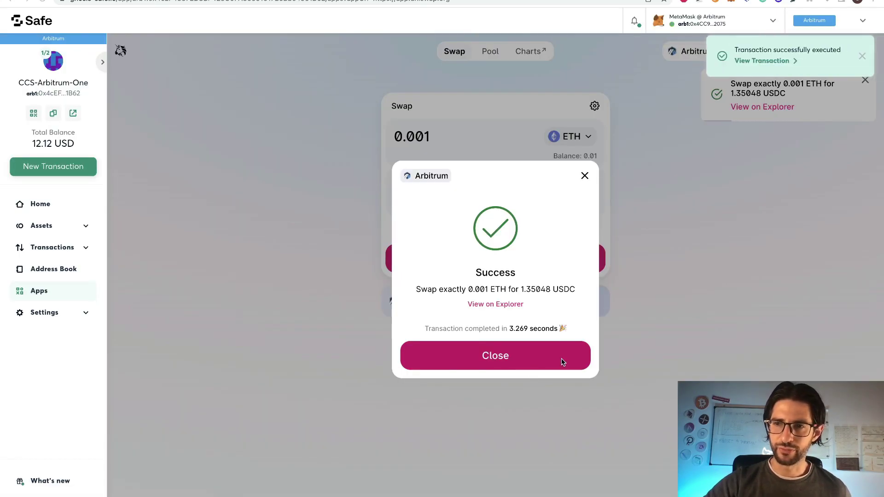
click(538, 361)
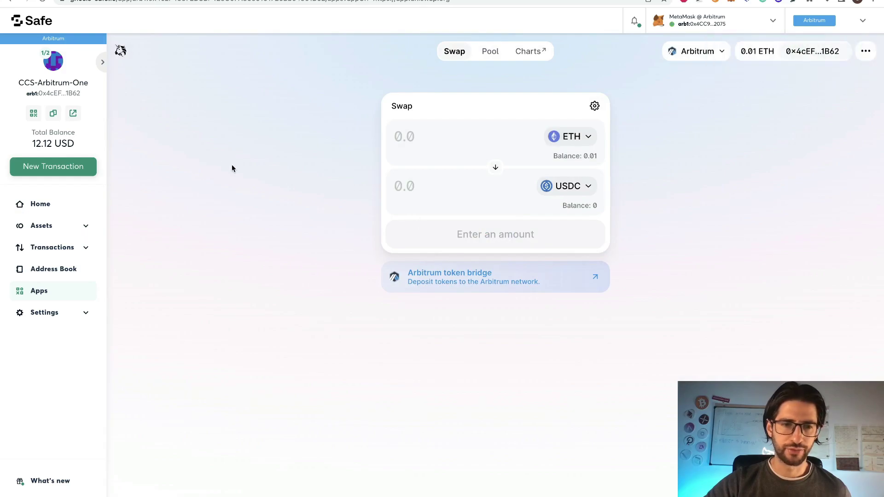
Return to the CCS-Arbitrum-One dashboard, now showing a 12.12 USD total balance.
click(56, 208)
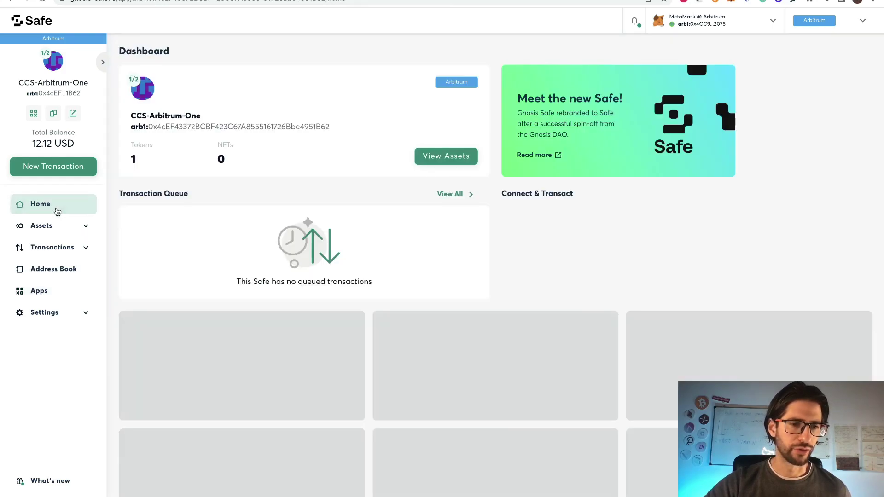